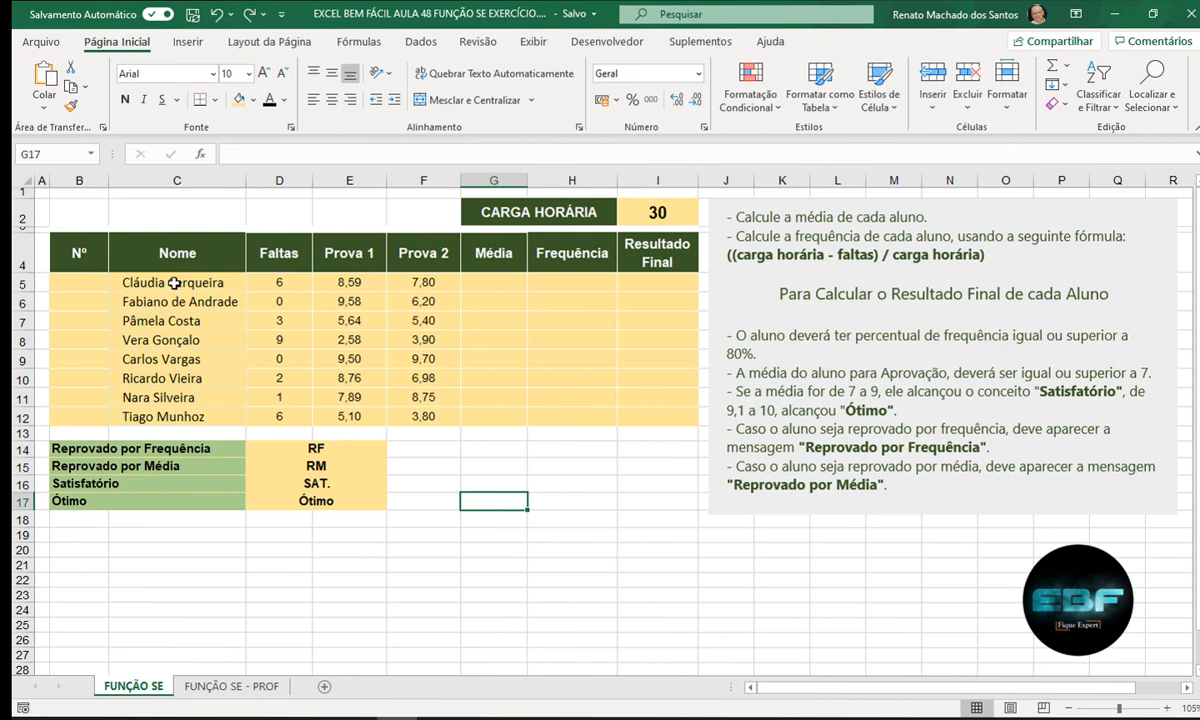
pyautogui.click(170, 285)
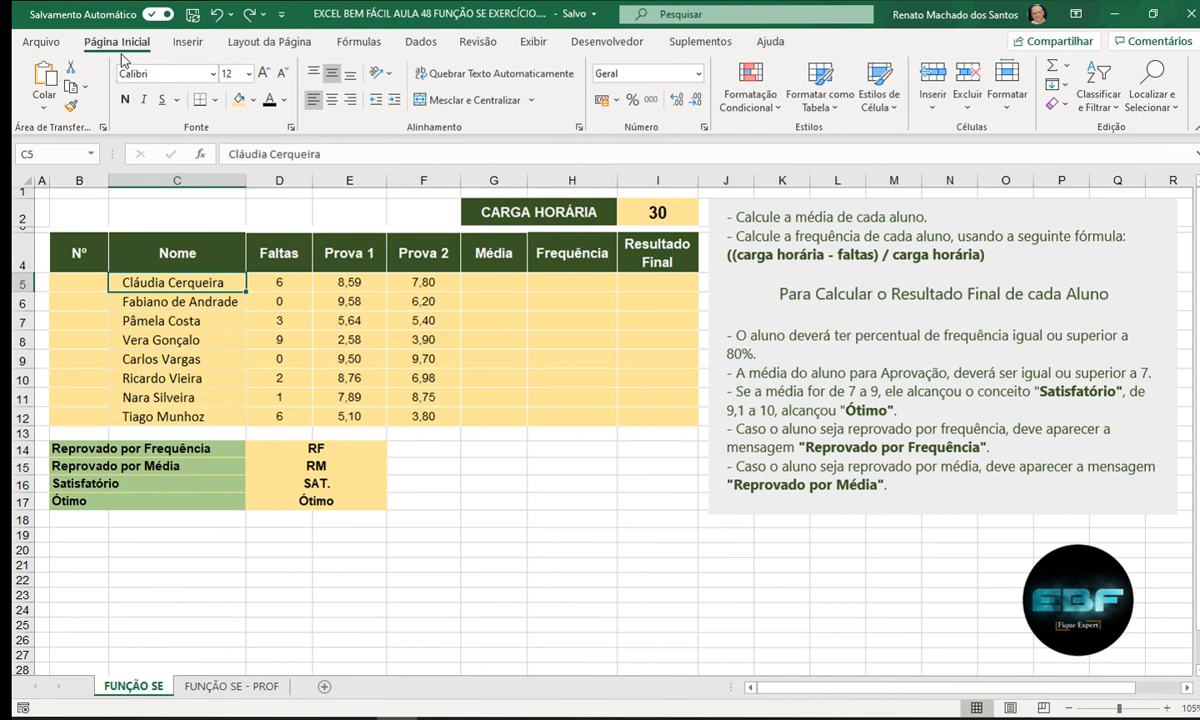
pyautogui.click(1118, 110)
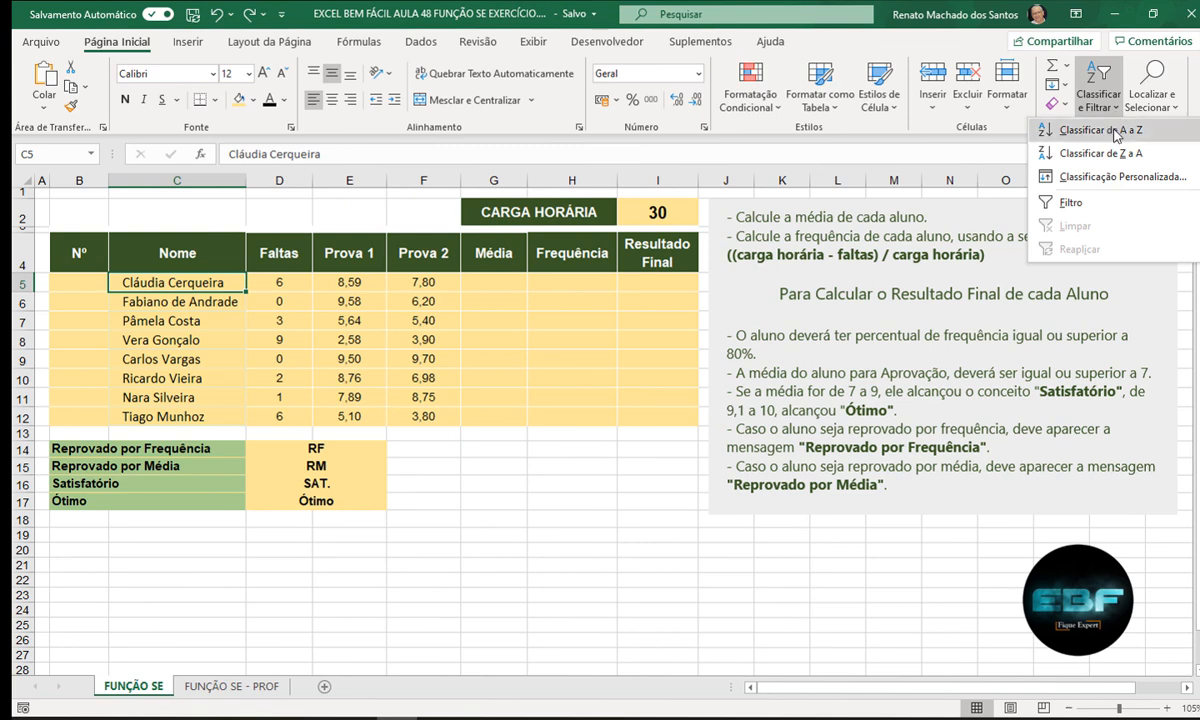
pyautogui.click(1110, 124)
pyautogui.click(555, 485)
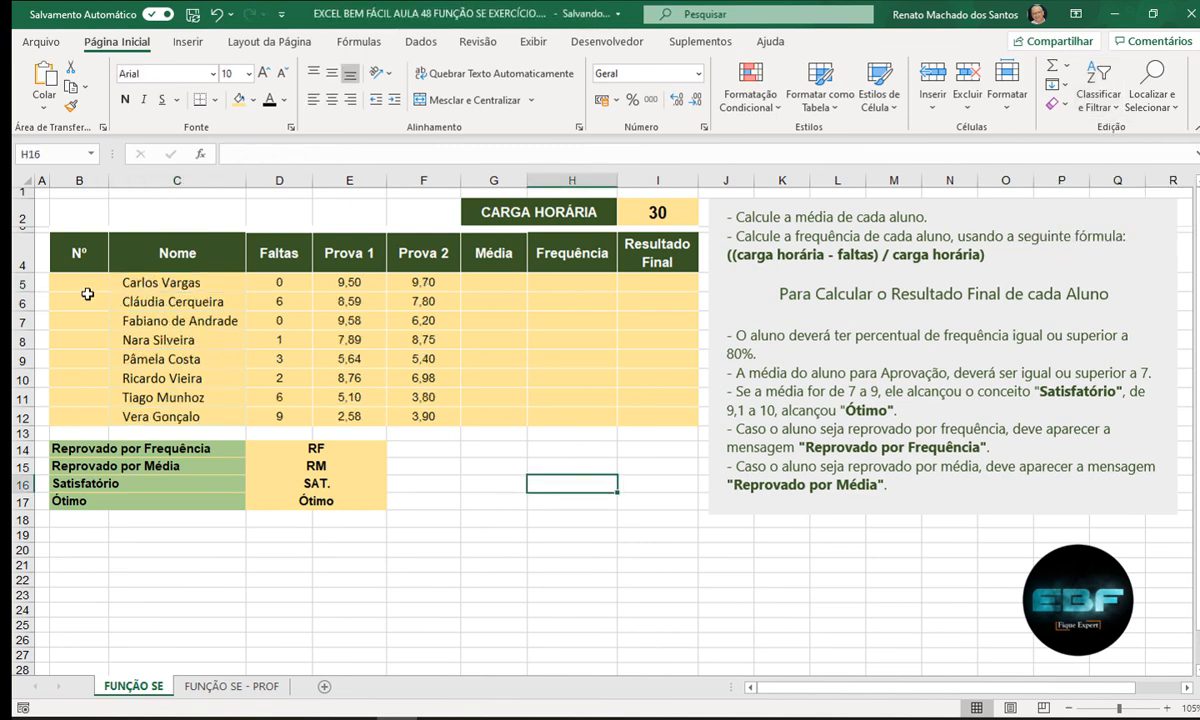
# - Enter 1 and 2 in B5:B6 and fill the Nº series down to 8 in B12
pyautogui.click(81, 281)
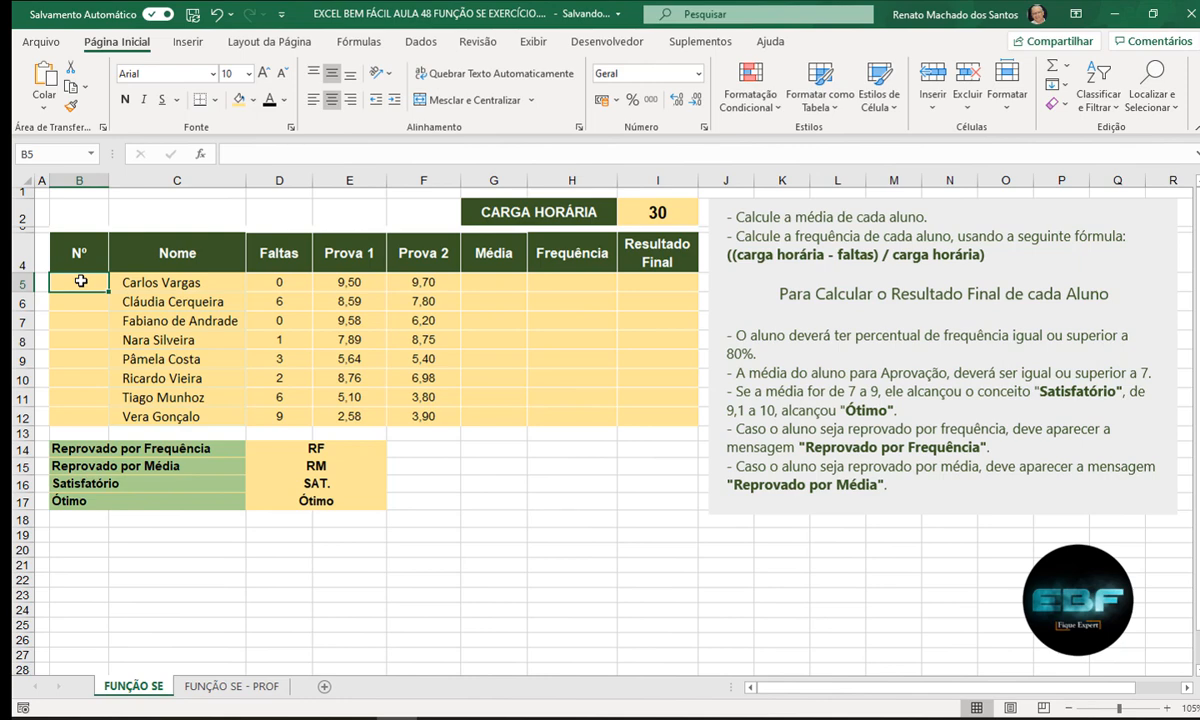
pyautogui.write('1')
pyautogui.press('Return')
pyautogui.write('2')
pyautogui.press('Return')
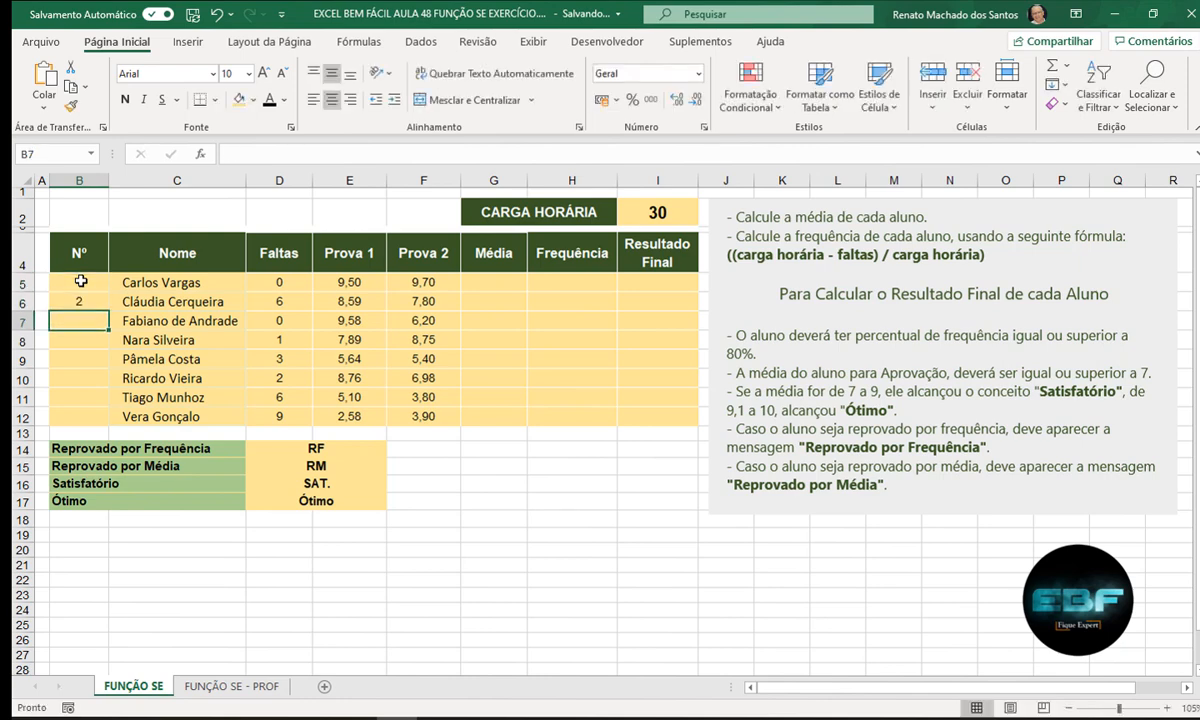
pyautogui.moveTo(81, 281); pyautogui.dragTo(108, 425)
pyautogui.click(490, 397)
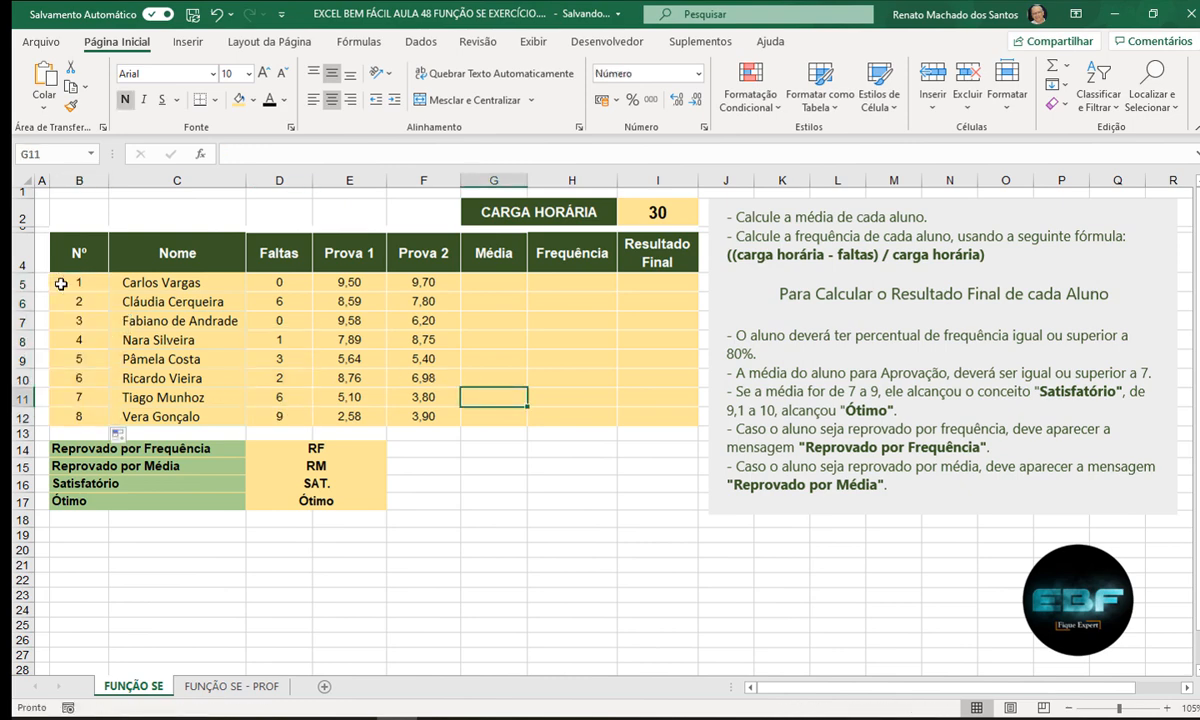
pyautogui.click(485, 280)
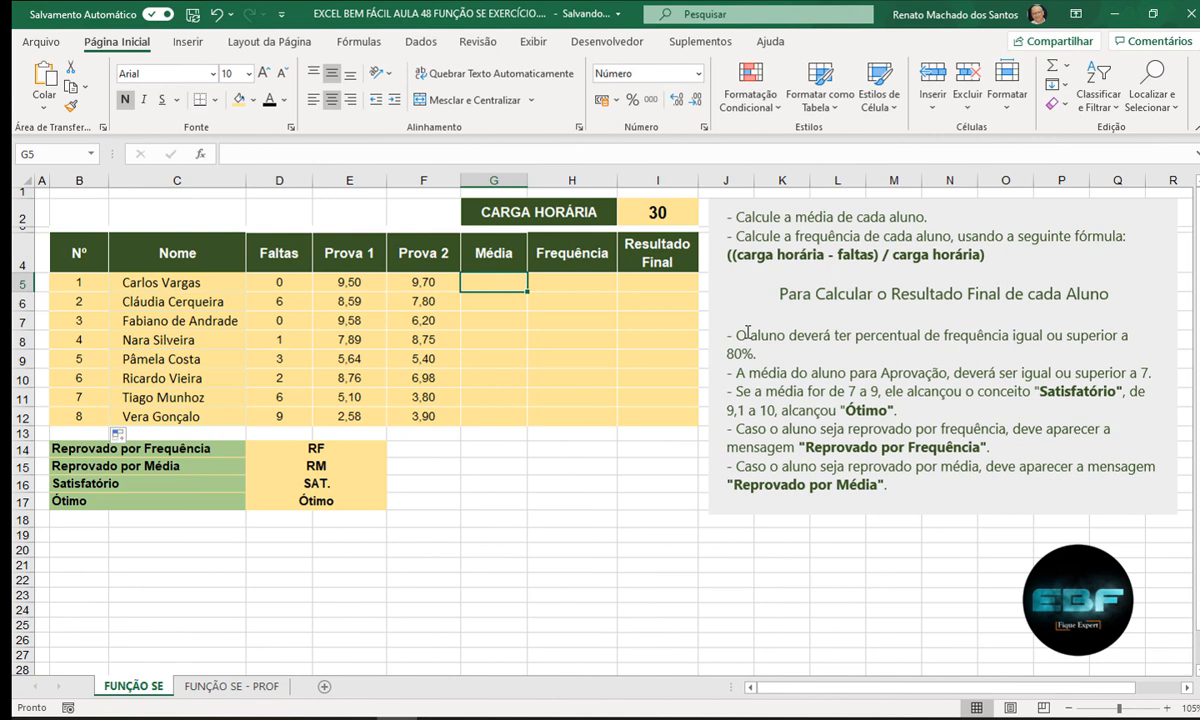
# - Enter =MÉDIA(E5:F5) in G5 and fill it down to G12 for every student
pyautogui.write('=MÉDIA(')
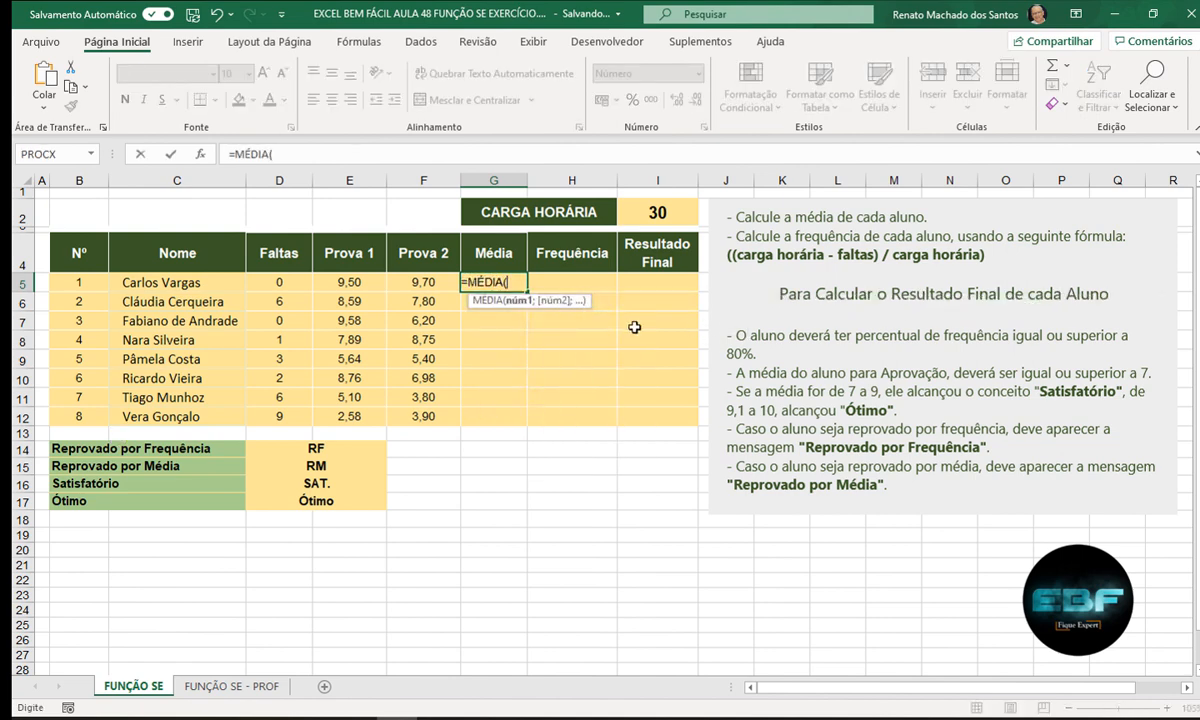
pyautogui.click(349, 283)
pyautogui.moveTo(350, 285); pyautogui.dragTo(395, 283)
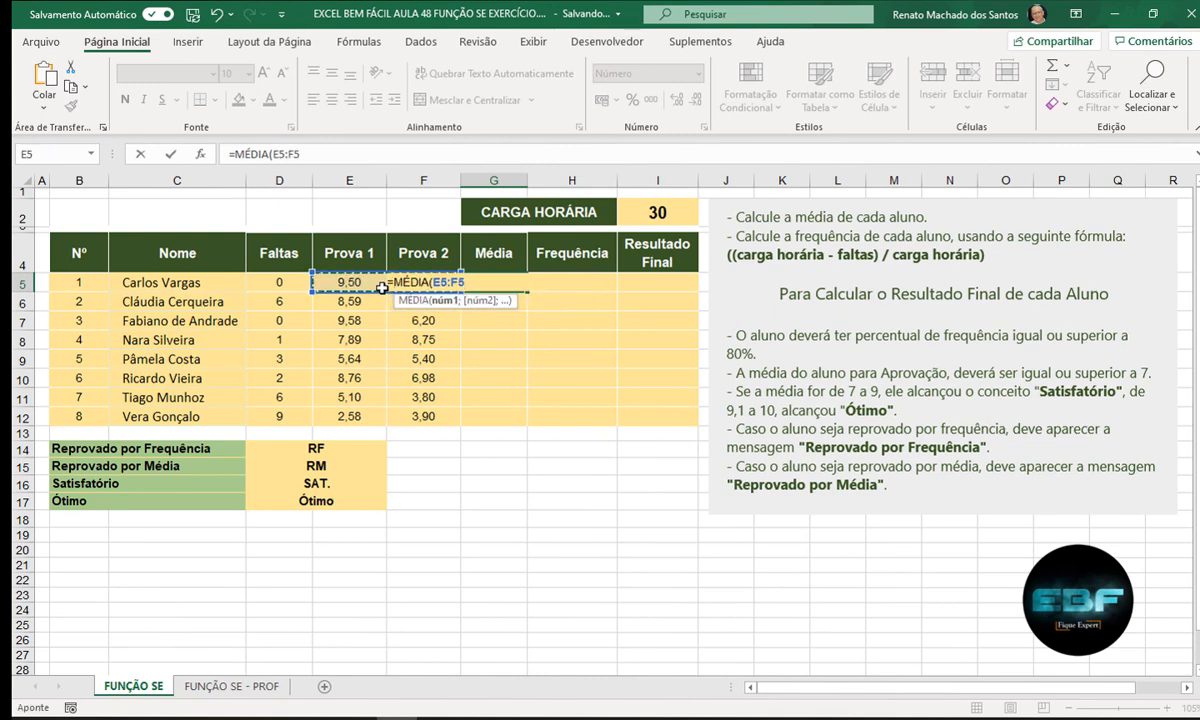
pyautogui.write(')')
pyautogui.press('Return')
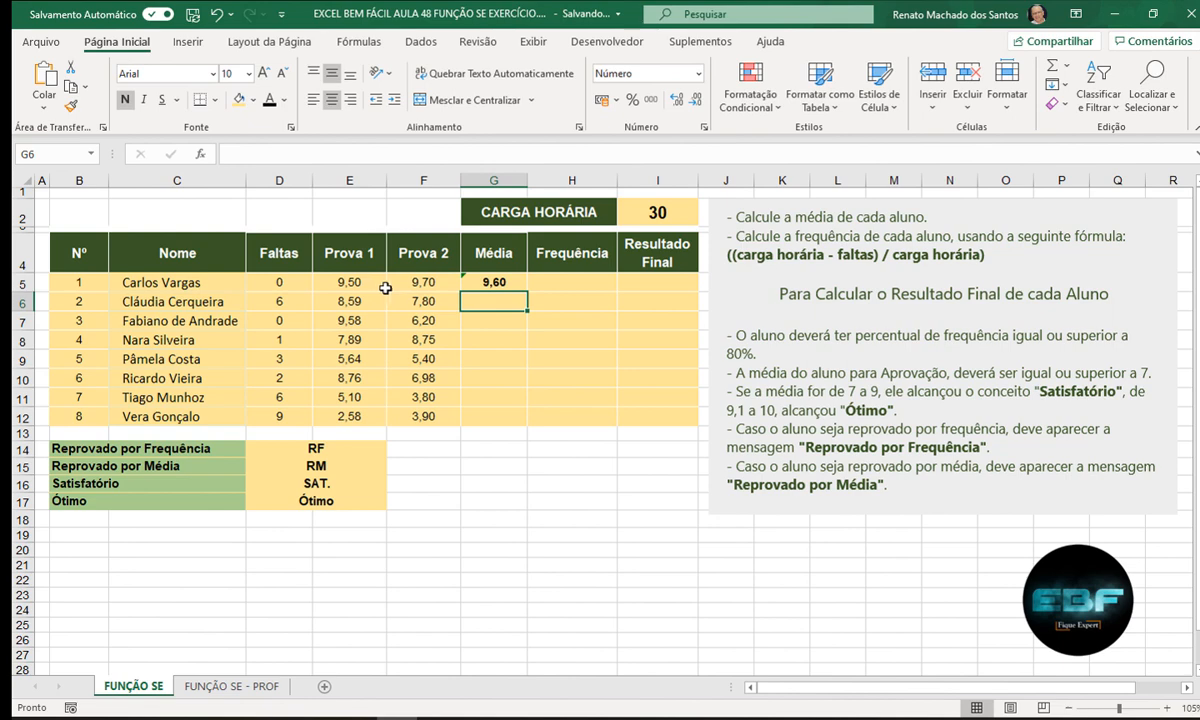
pyautogui.click(493, 281)
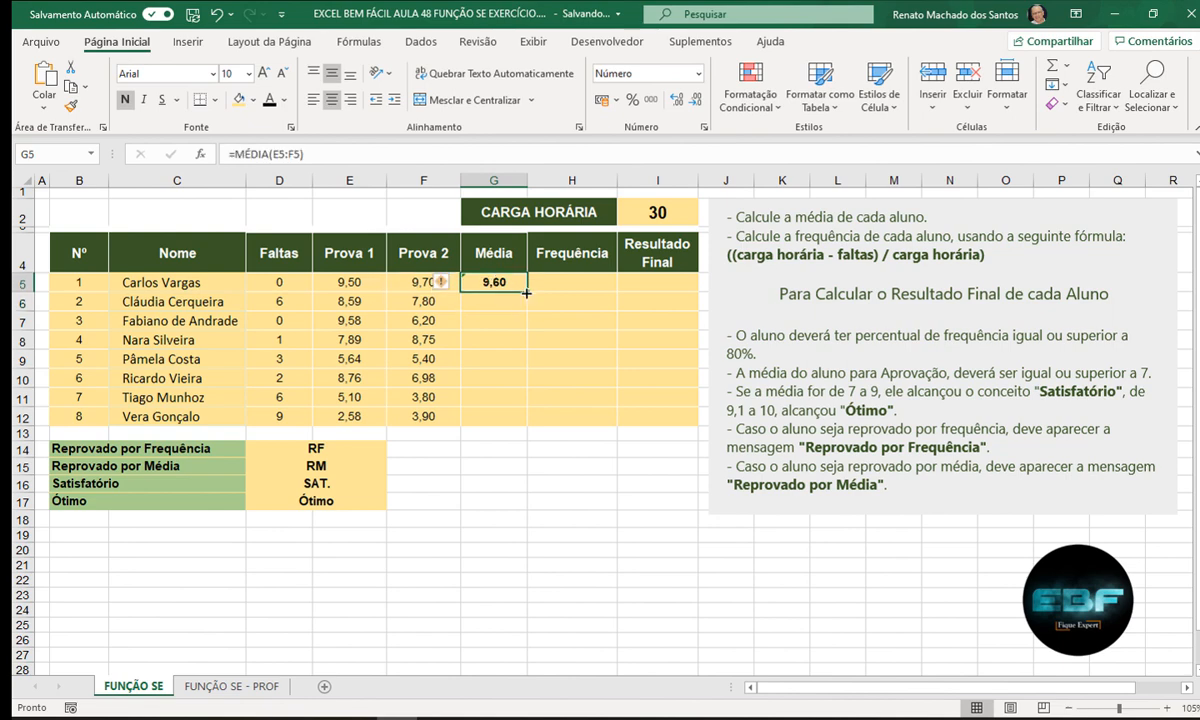
pyautogui.moveTo(529, 291); pyautogui.dragTo(538, 423)
pyautogui.click(568, 283)
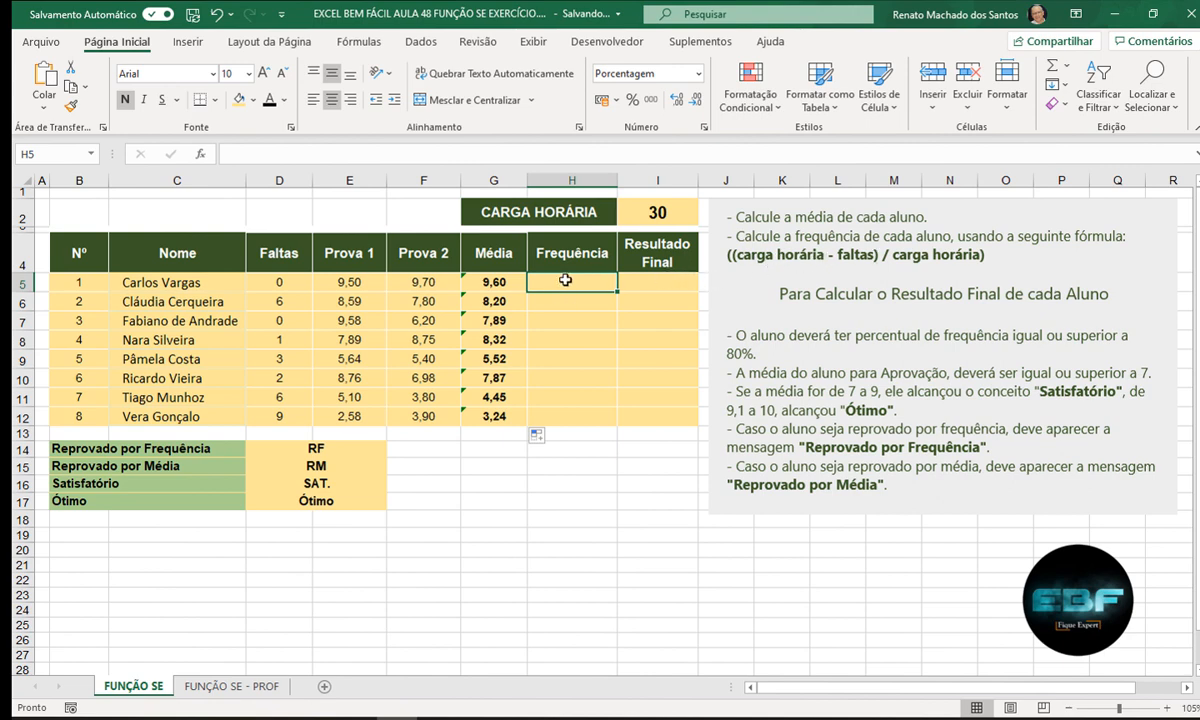
# - Enter the attendance formula =(($I$2-D5)/$I$2) in H5 using absolute carga horária references
pyautogui.write('(')
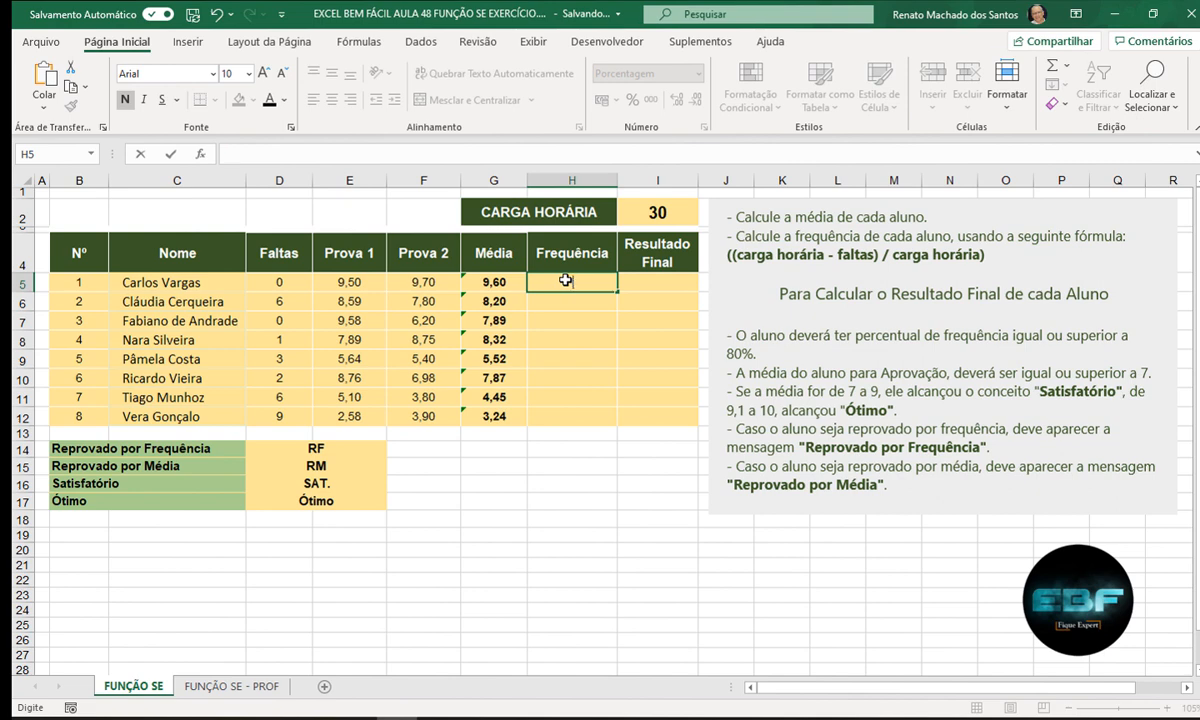
pyautogui.write('=((')
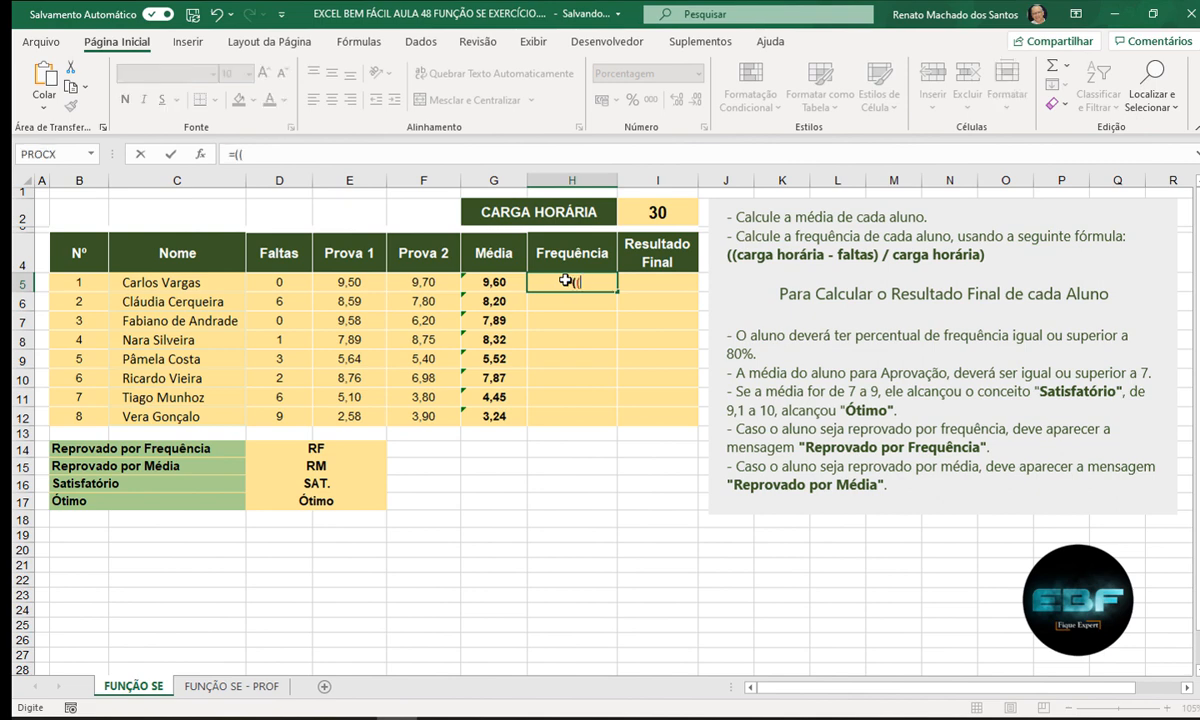
pyautogui.click(646, 212)
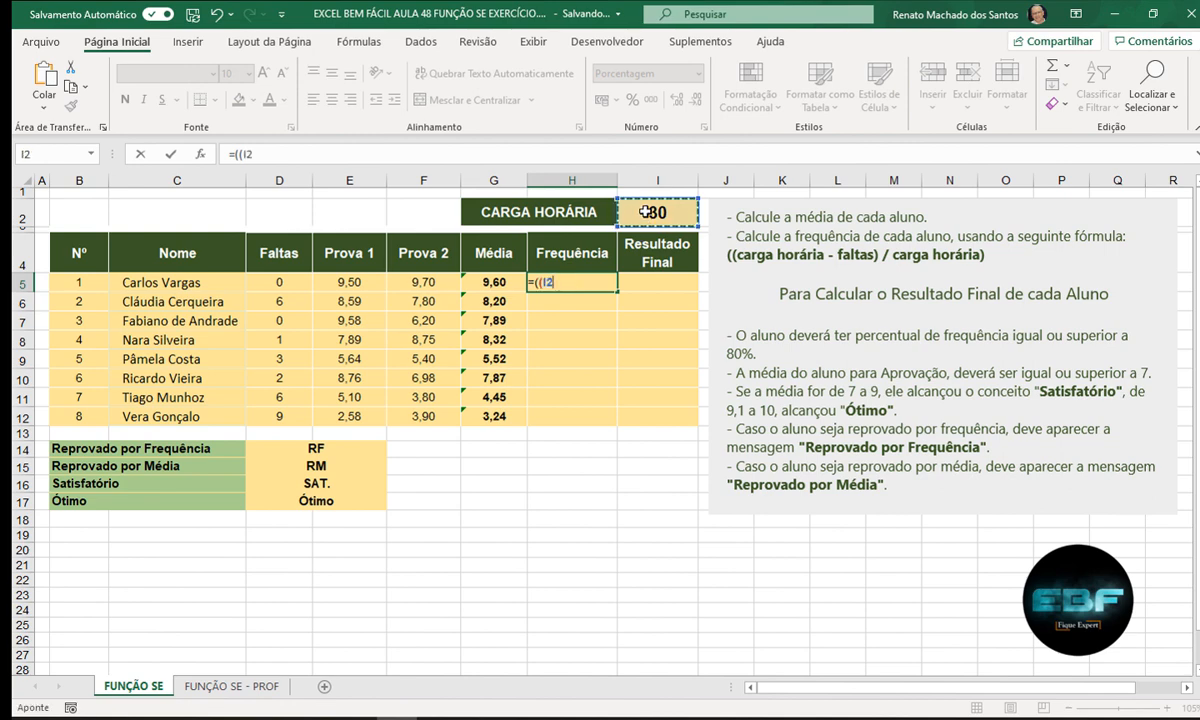
pyautogui.press('F4')
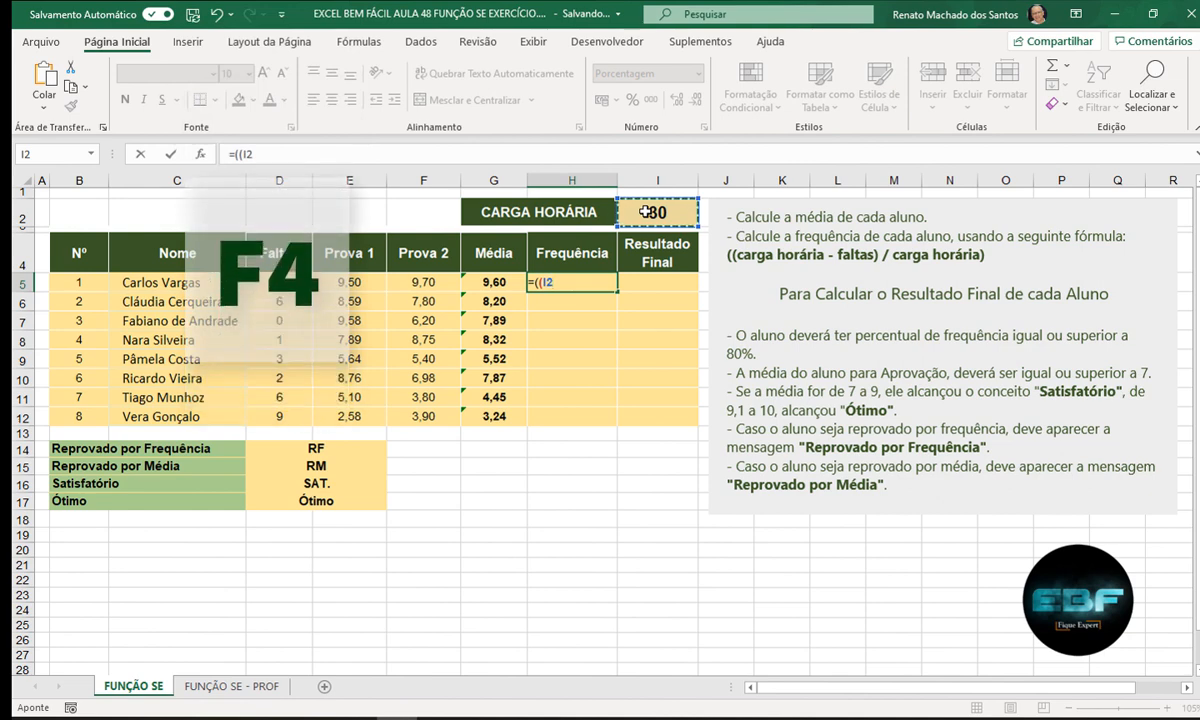
pyautogui.press('F4')
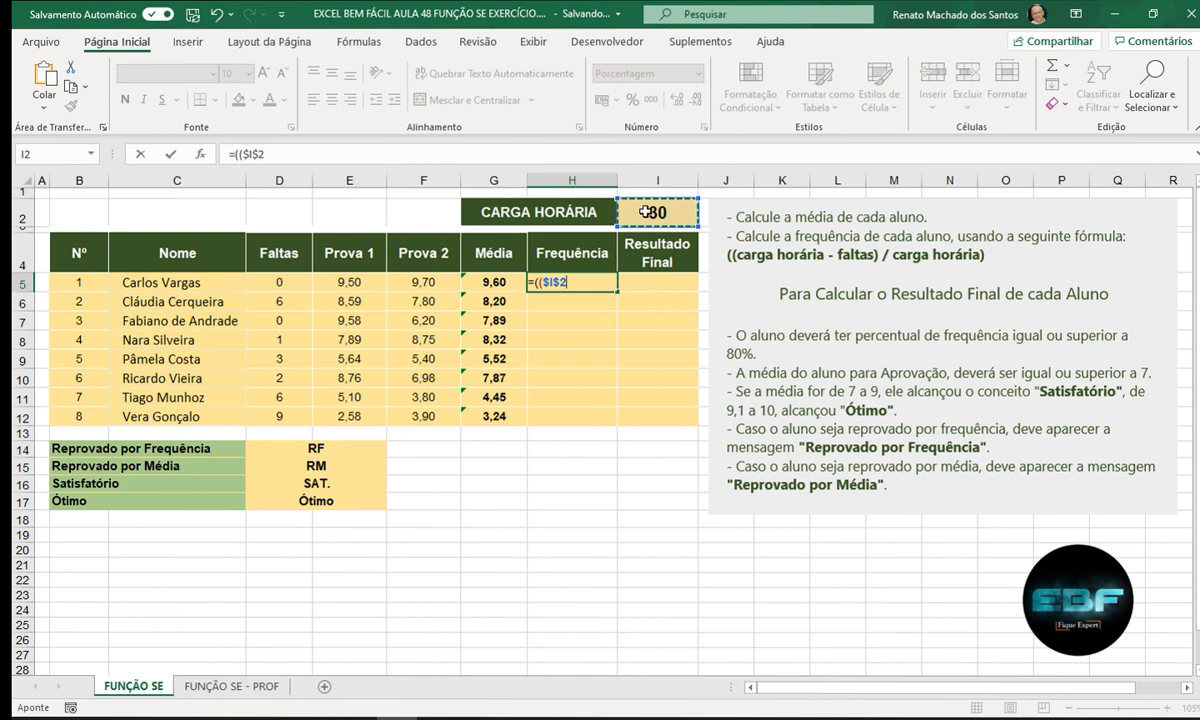
pyautogui.write('-')
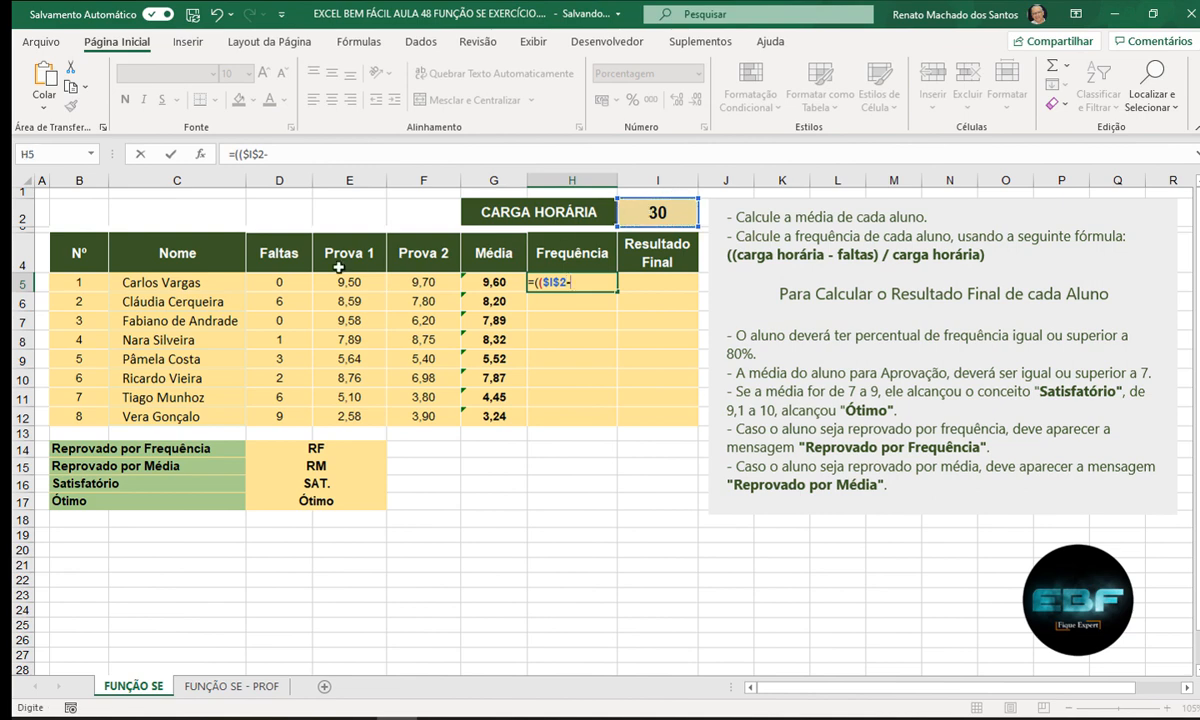
pyautogui.click(285, 283)
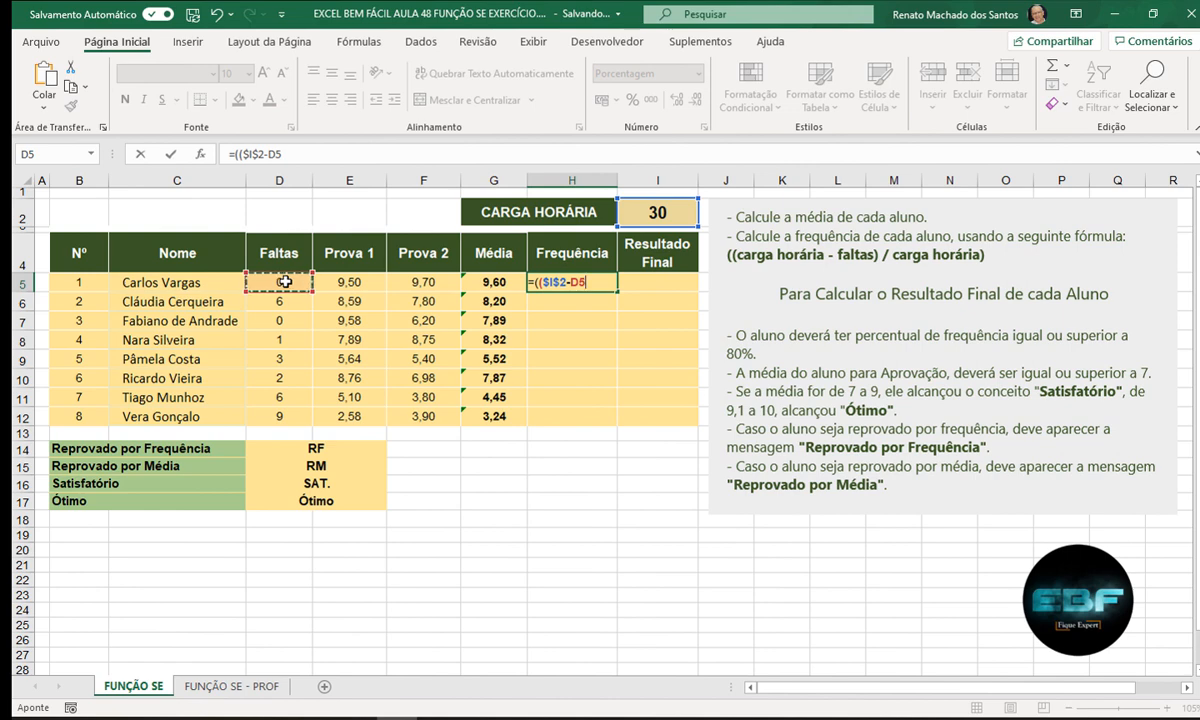
pyautogui.write(')/')
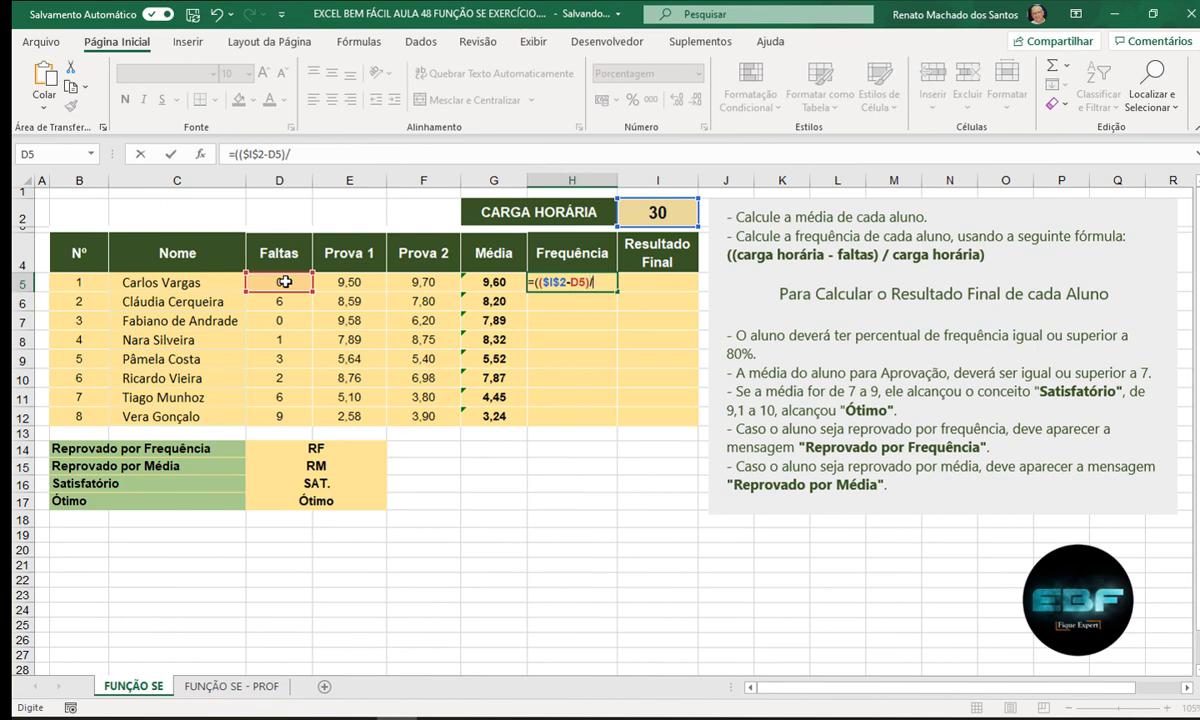
pyautogui.click(652, 213)
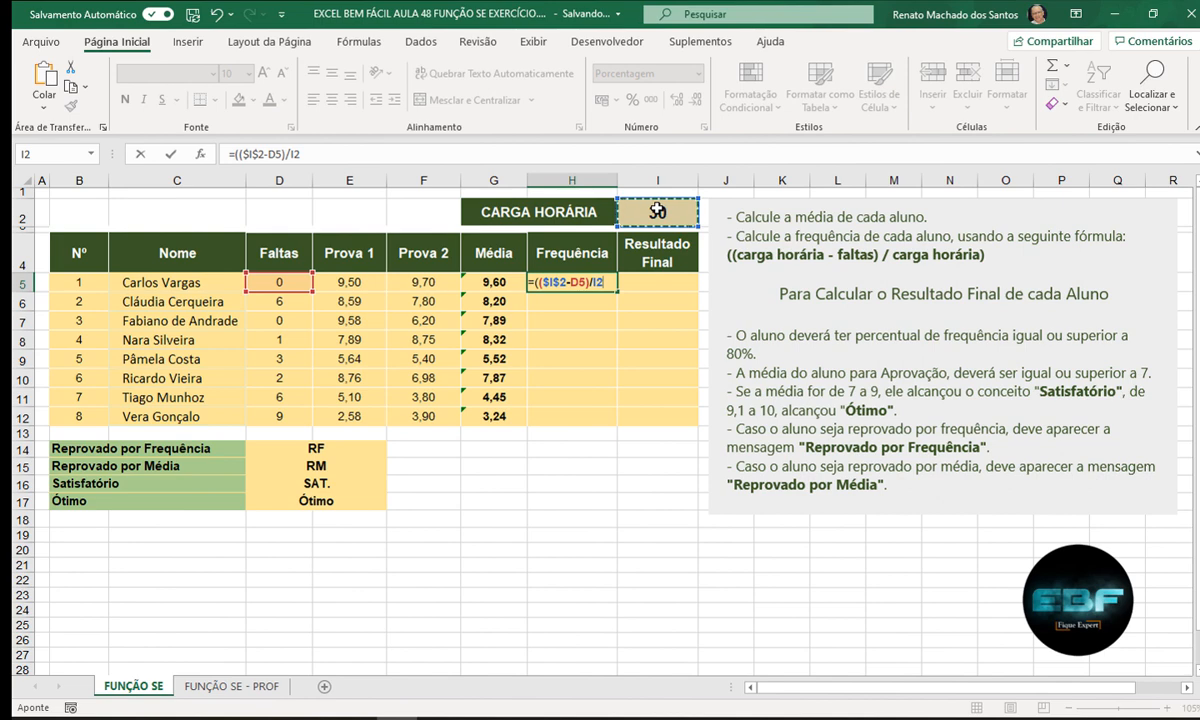
pyautogui.press('F4')
pyautogui.write(')')
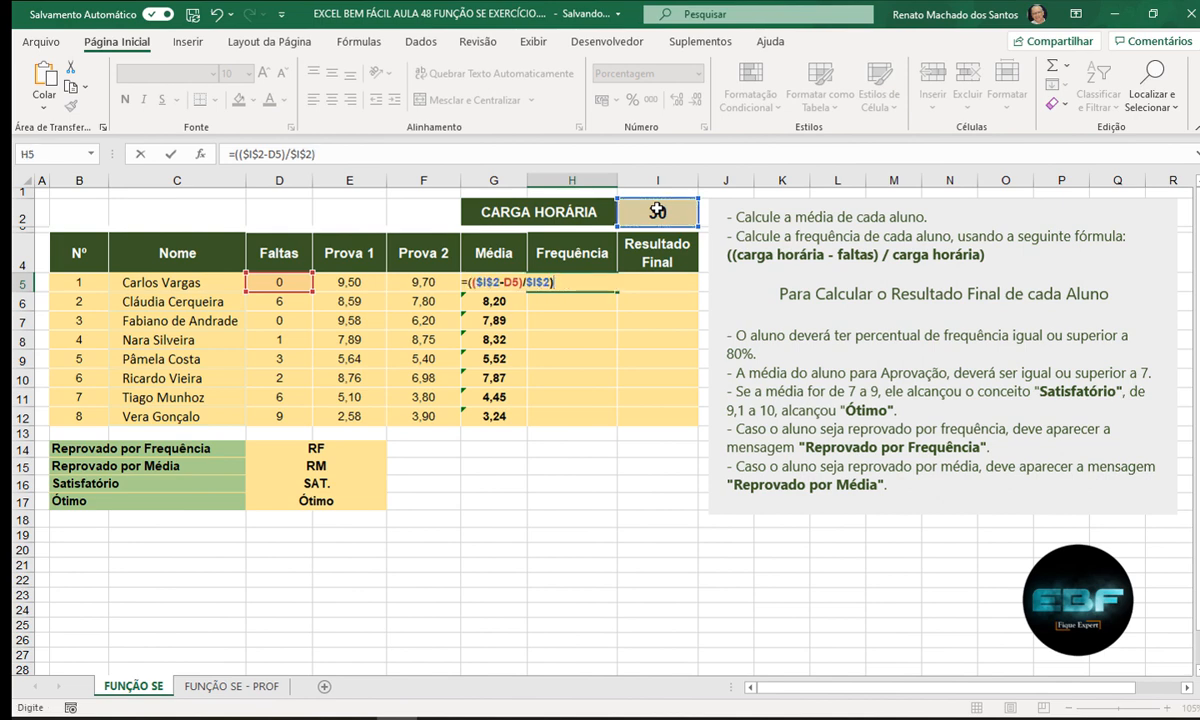
pyautogui.press('Return')
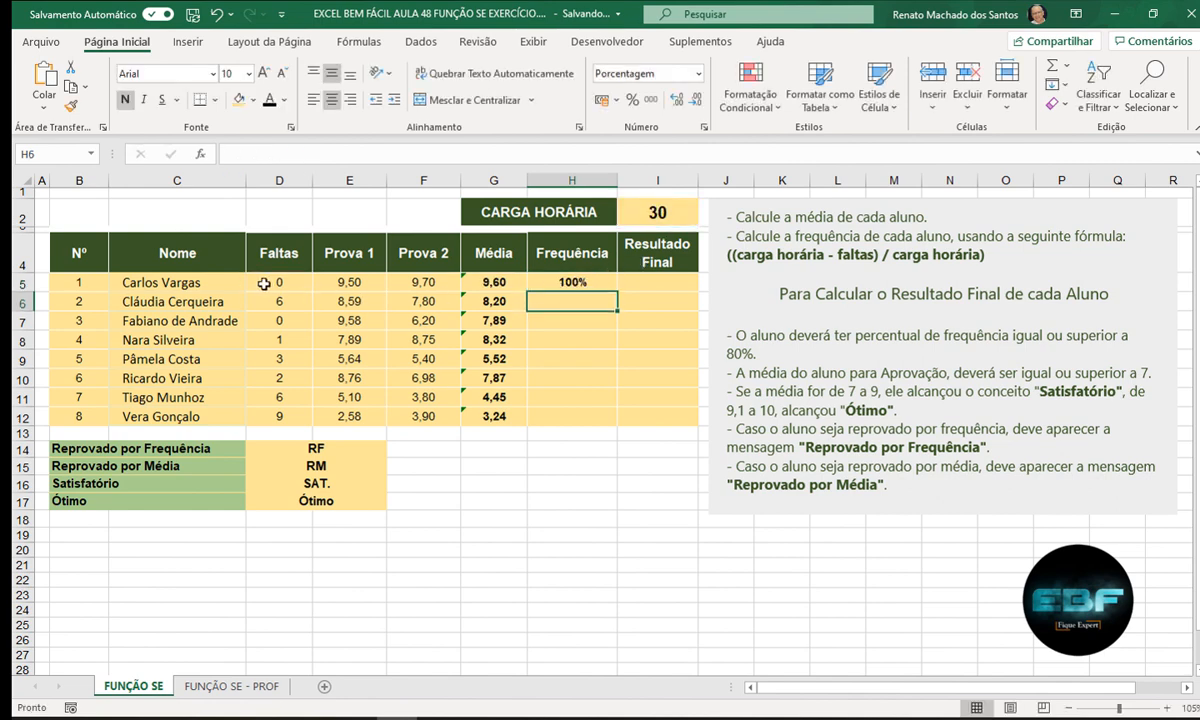
# - Fill the frequency formula down to H12 and check the last student's result
pyautogui.click(545, 285)
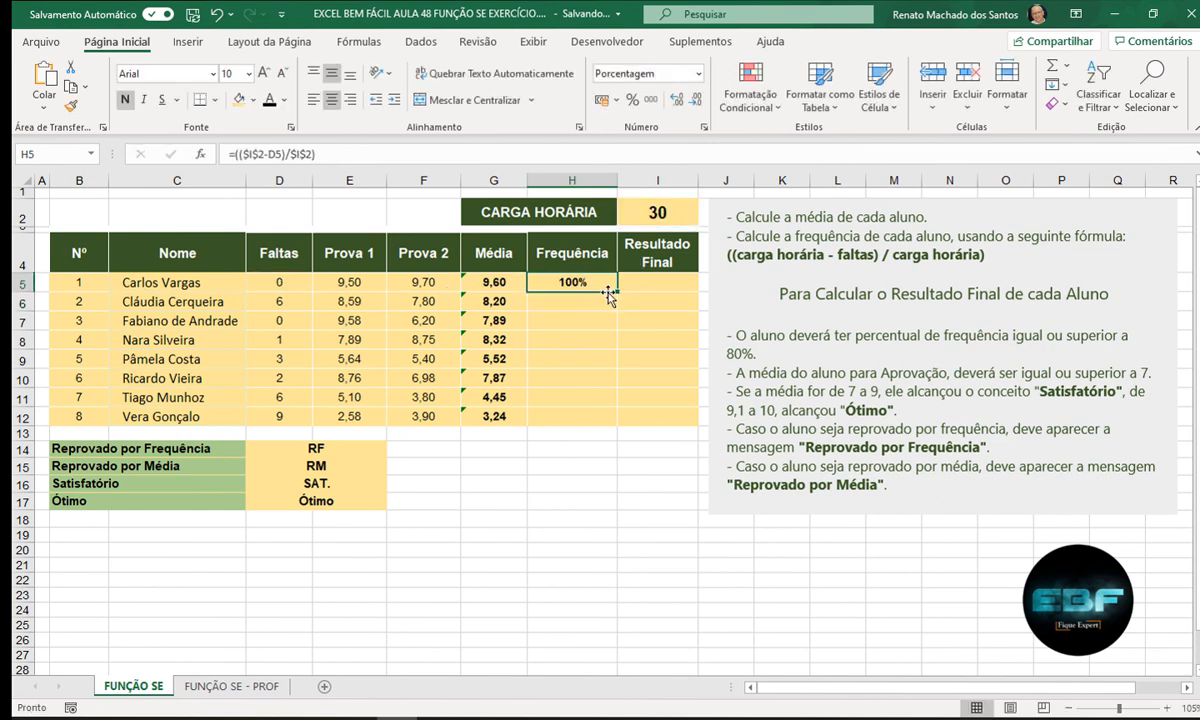
pyautogui.moveTo(618, 290); pyautogui.dragTo(611, 420)
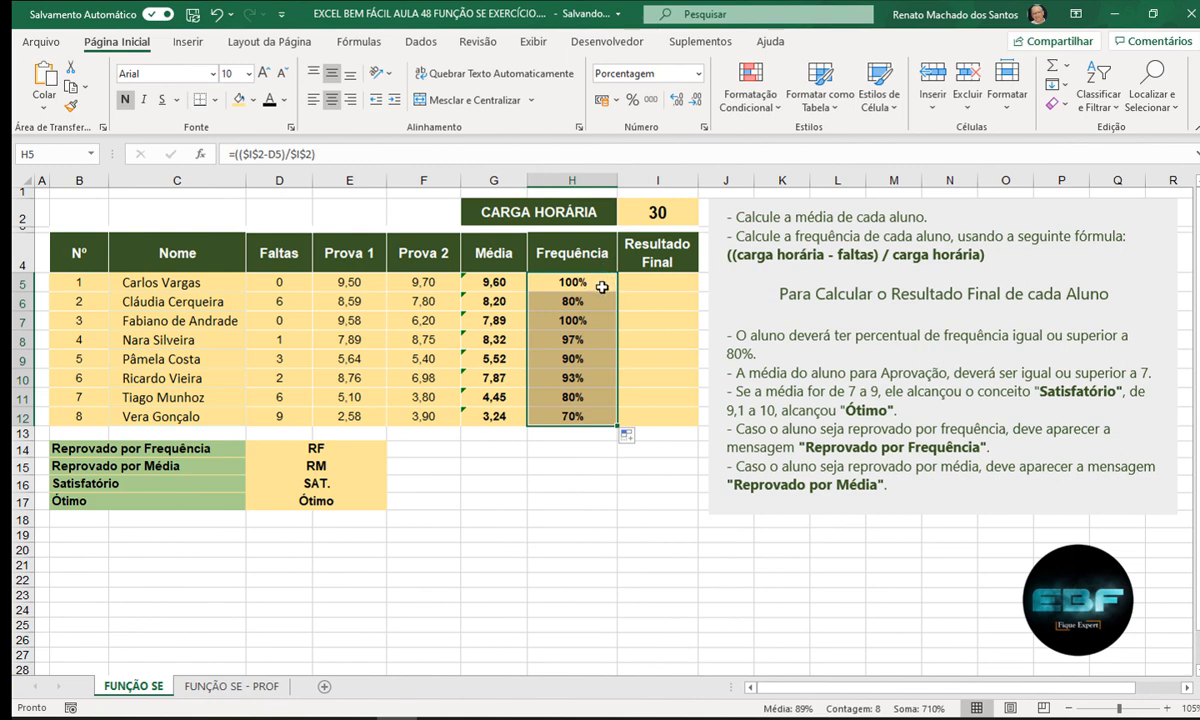
pyautogui.click(566, 280)
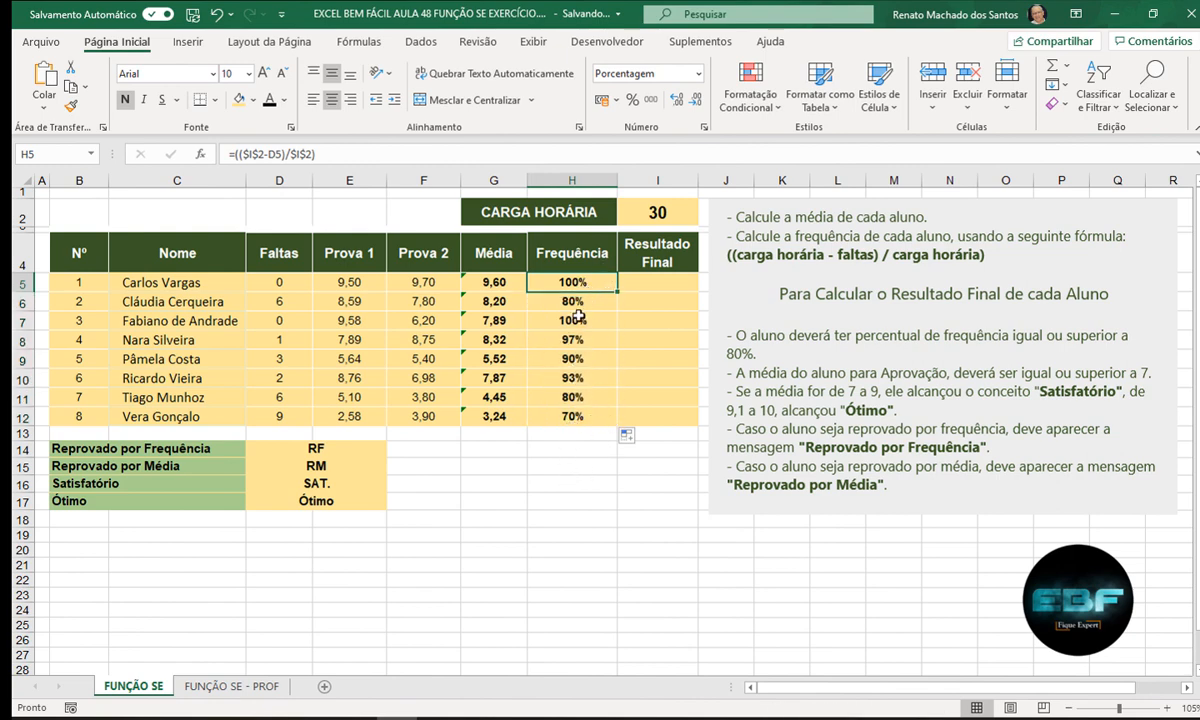
pyautogui.click(562, 415)
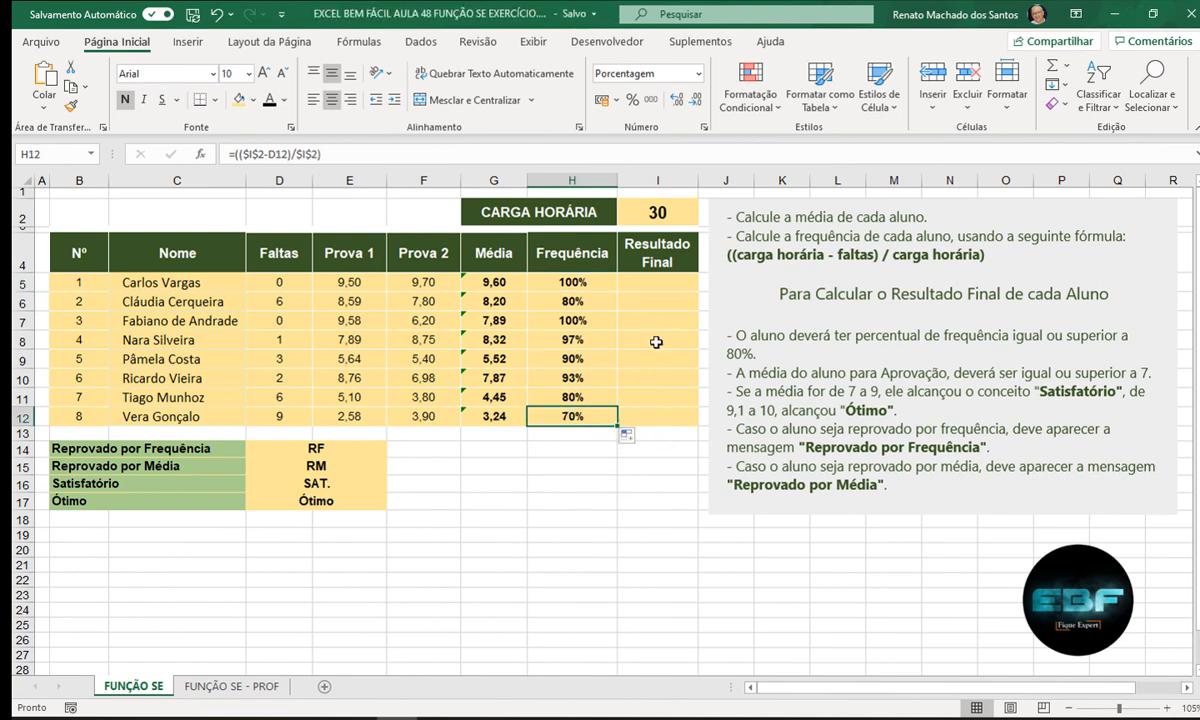
pyautogui.click(648, 287)
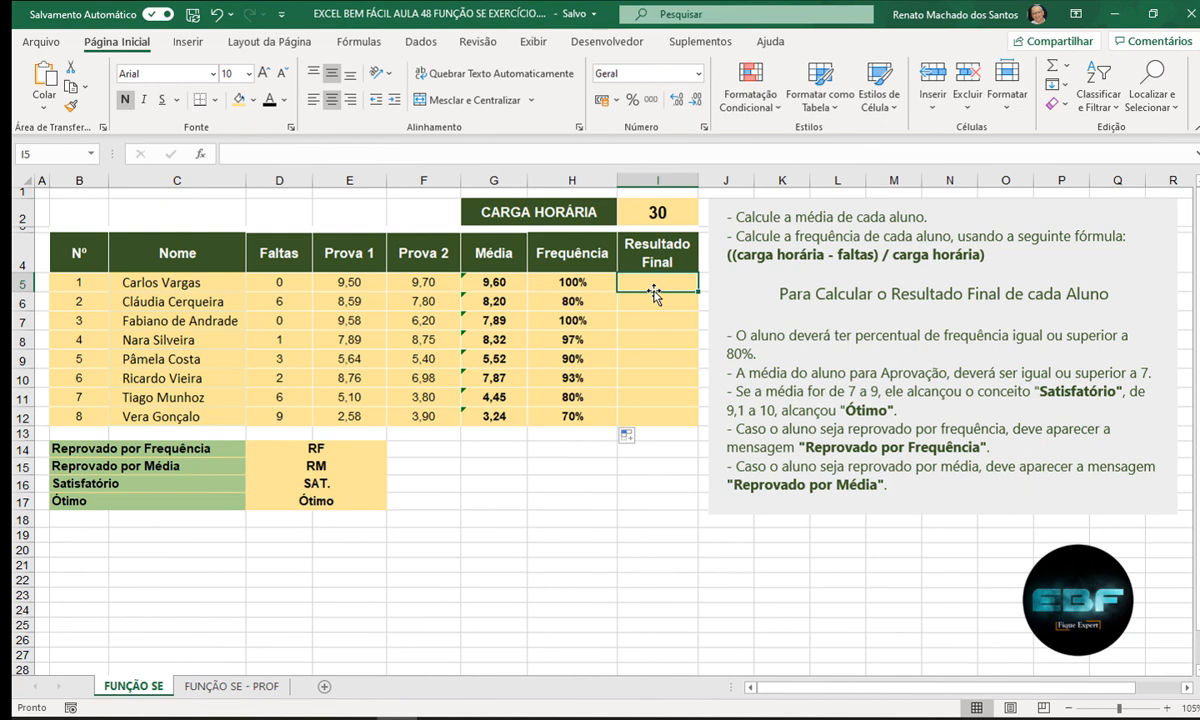
pyautogui.write('=SE(')
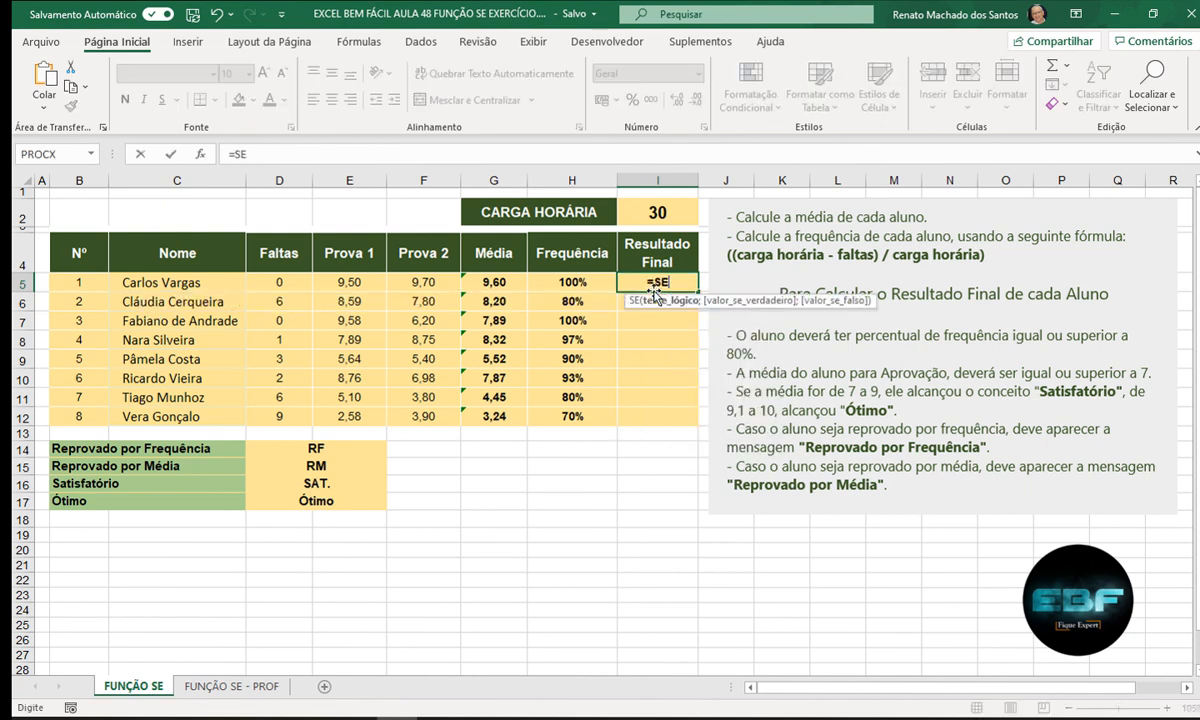
pyautogui.click(567, 281)
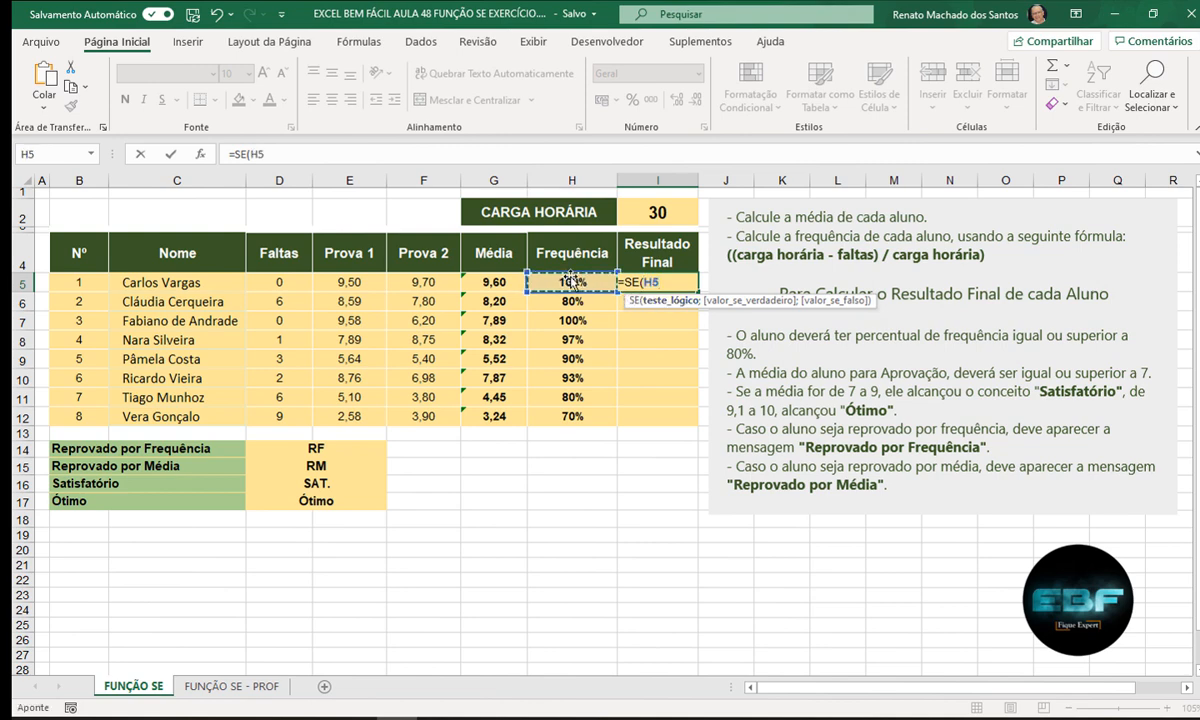
pyautogui.write('<80%')
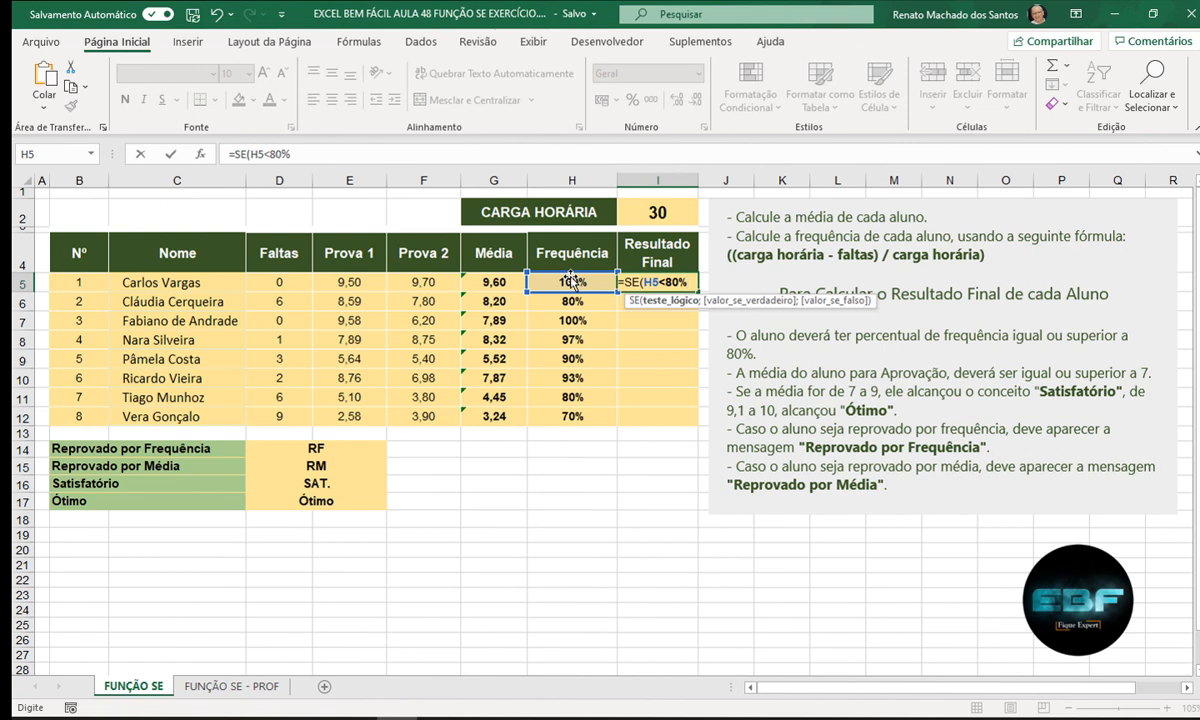
pyautogui.press('BackSpace')
pyautogui.press('BackSpace')
pyautogui.press('BackSpace')
pyautogui.write('0,8')
pyautogui.press('Escape')
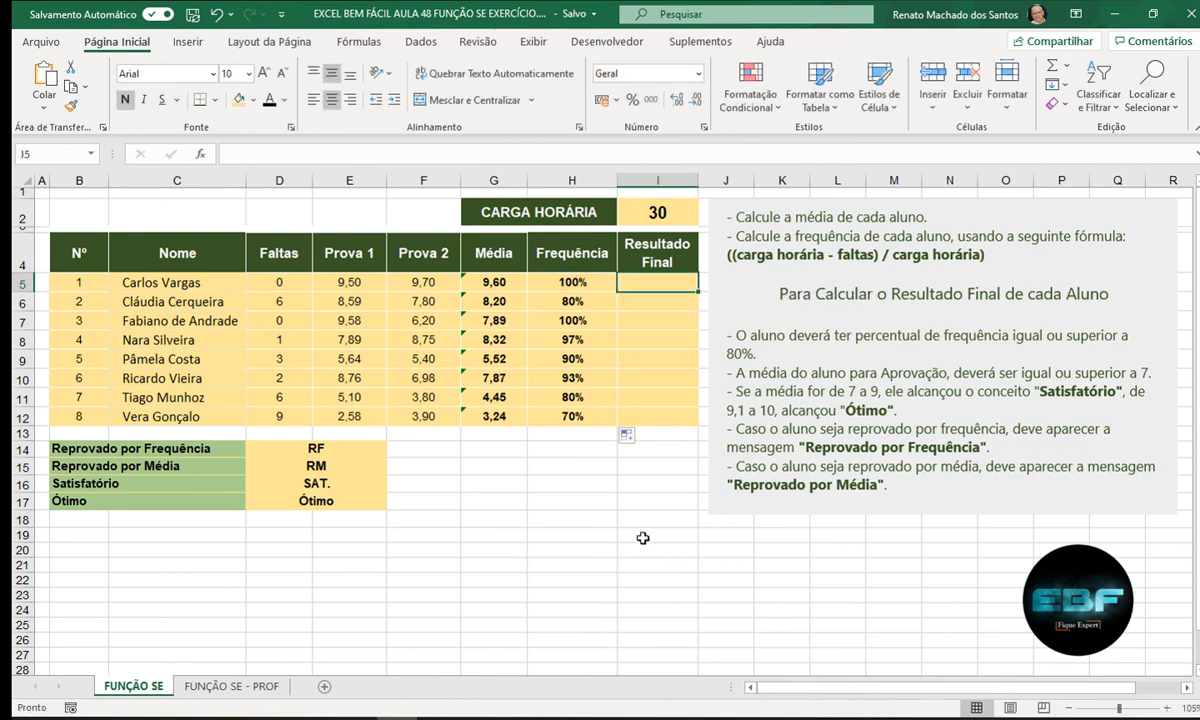
pyautogui.click(574, 504)
pyautogui.write('80')
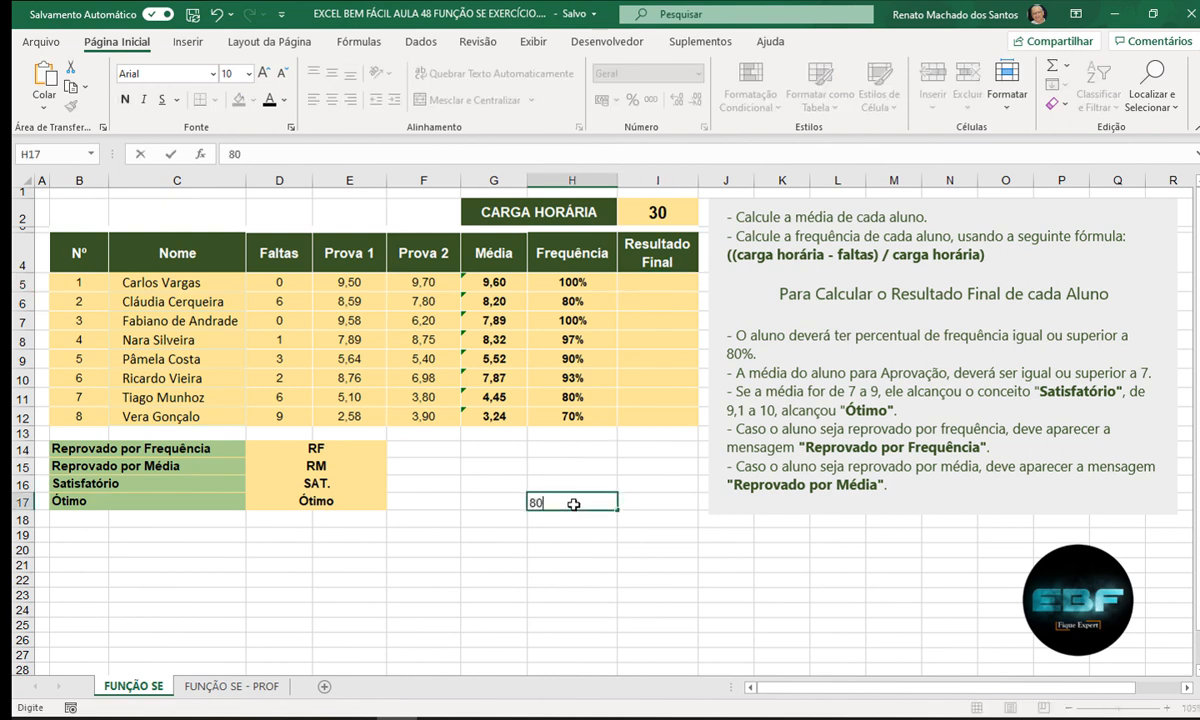
pyautogui.write('%')
pyautogui.press('Return')
pyautogui.click(590, 503)
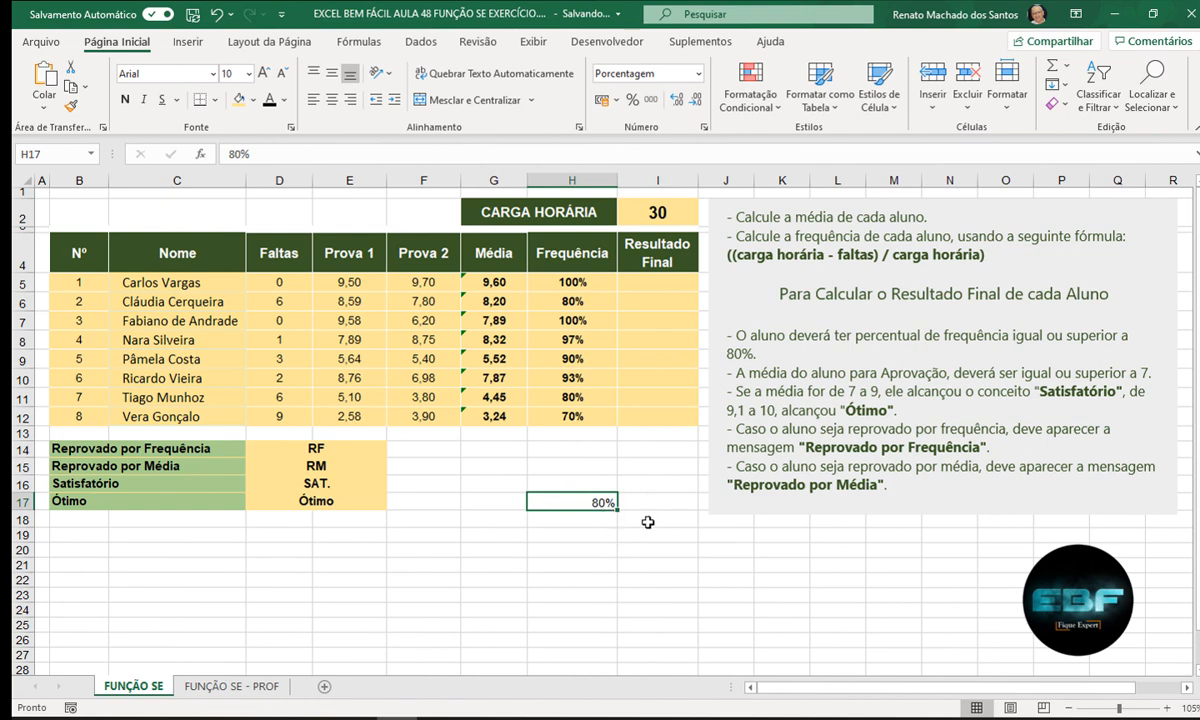
pyautogui.click(1064, 105)
pyautogui.click(1064, 149)
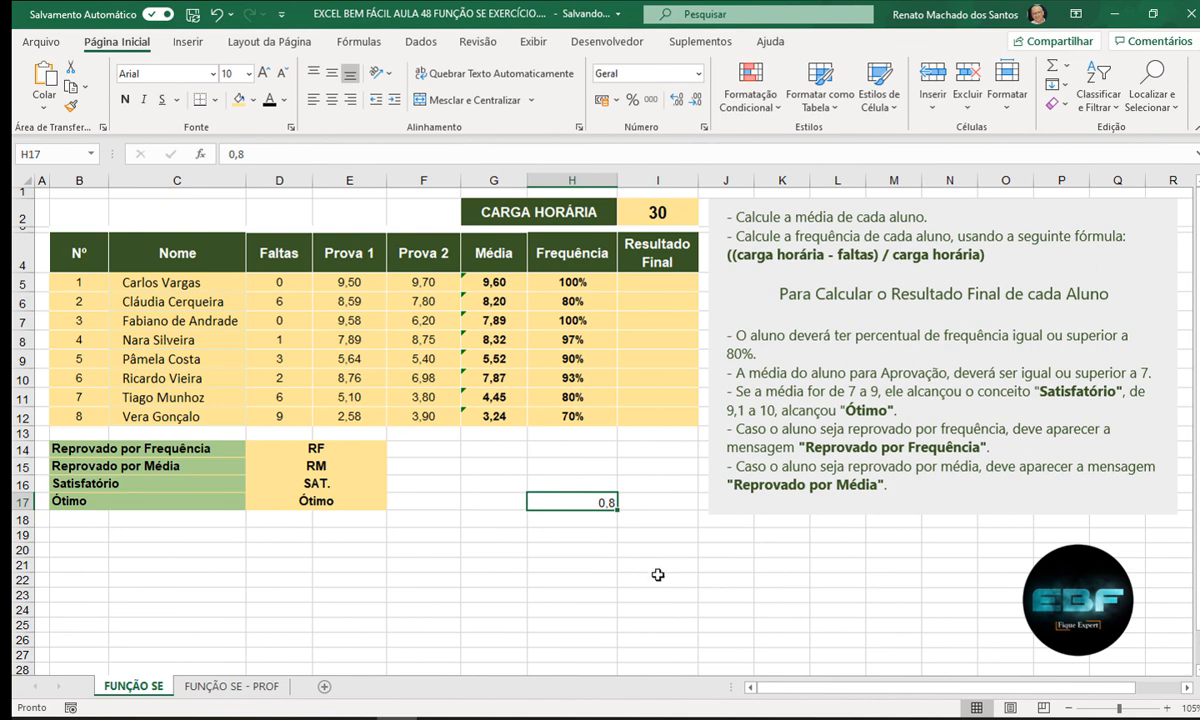
pyautogui.click(1056, 105)
pyautogui.click(1063, 124)
pyautogui.click(667, 279)
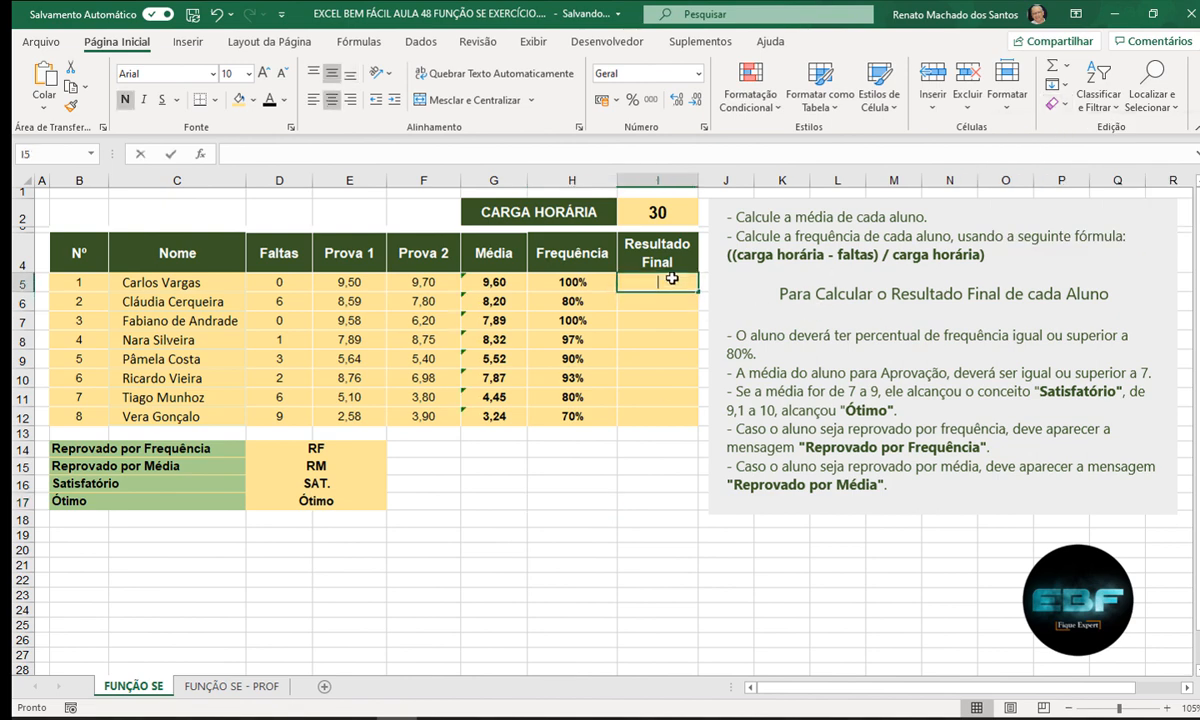
# - Start I5's formula as =SE(H5<80%;$D$14; to return RF for low attendance
pyautogui.write('=SE(')
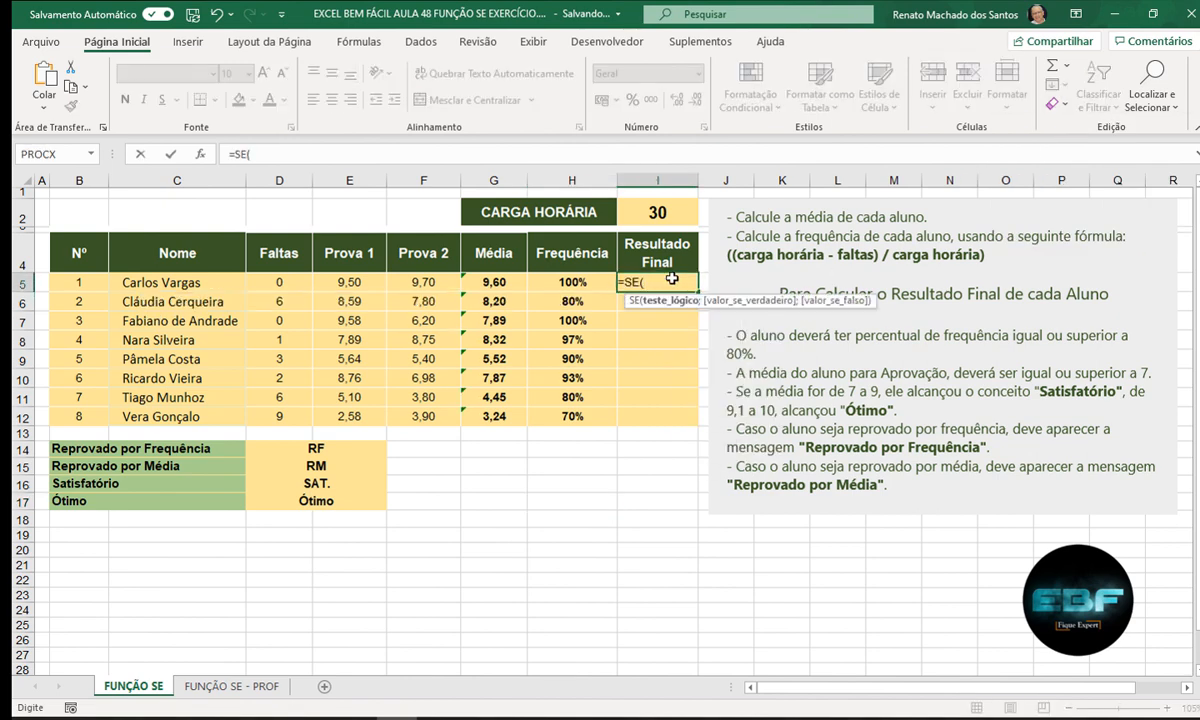
pyautogui.click(550, 282)
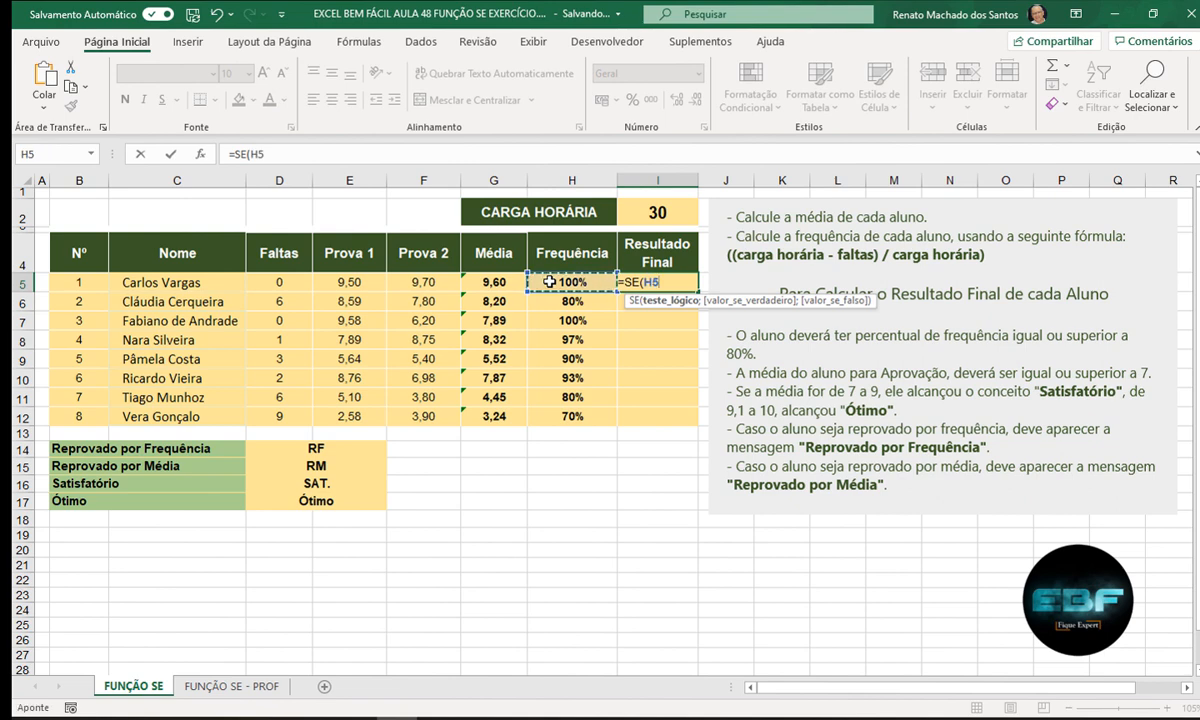
pyautogui.write('<80%')
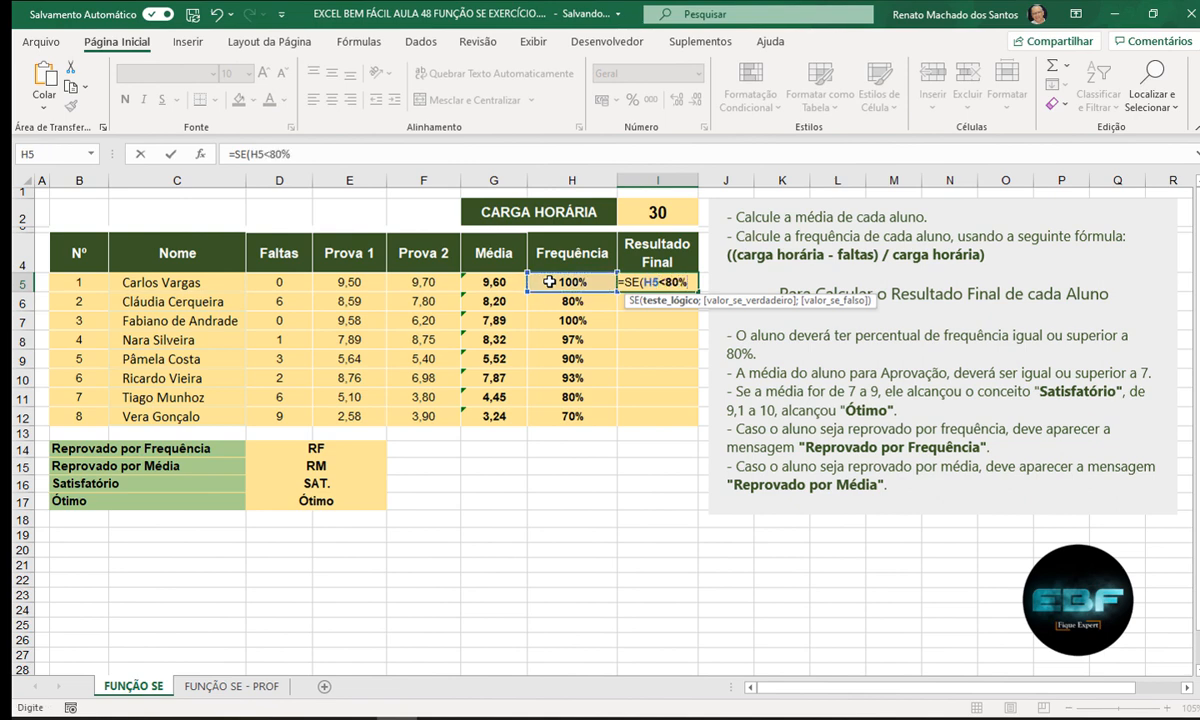
pyautogui.write(';')
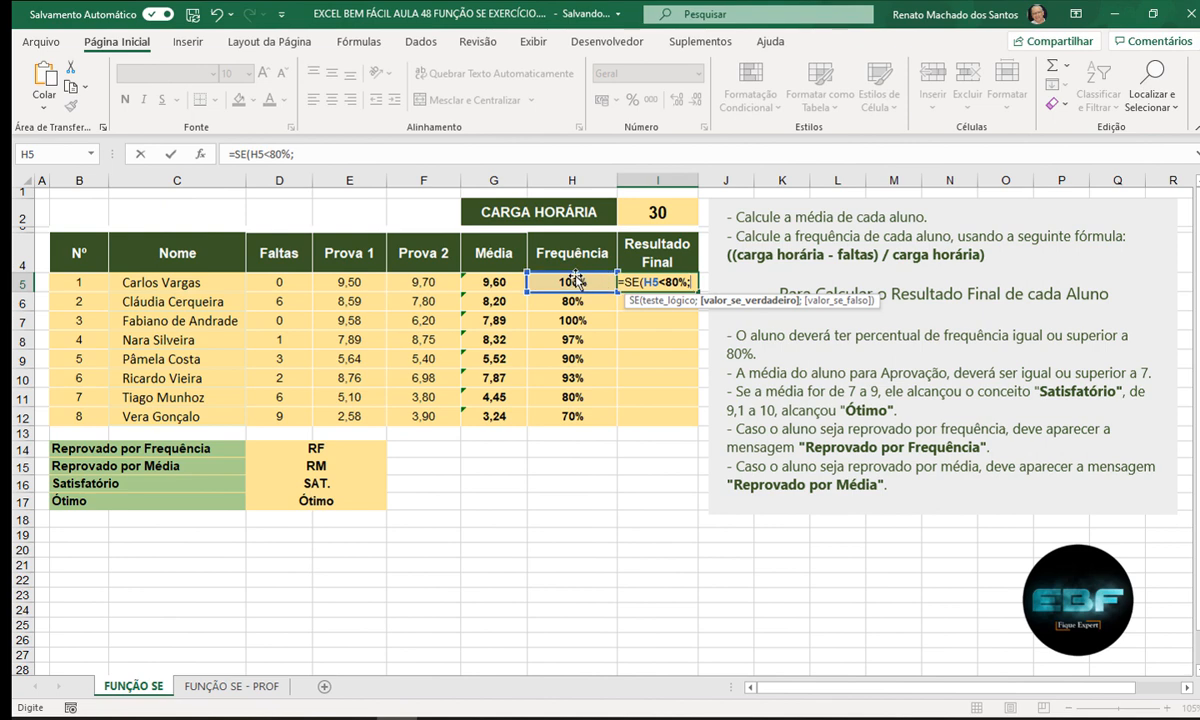
pyautogui.click(357, 446)
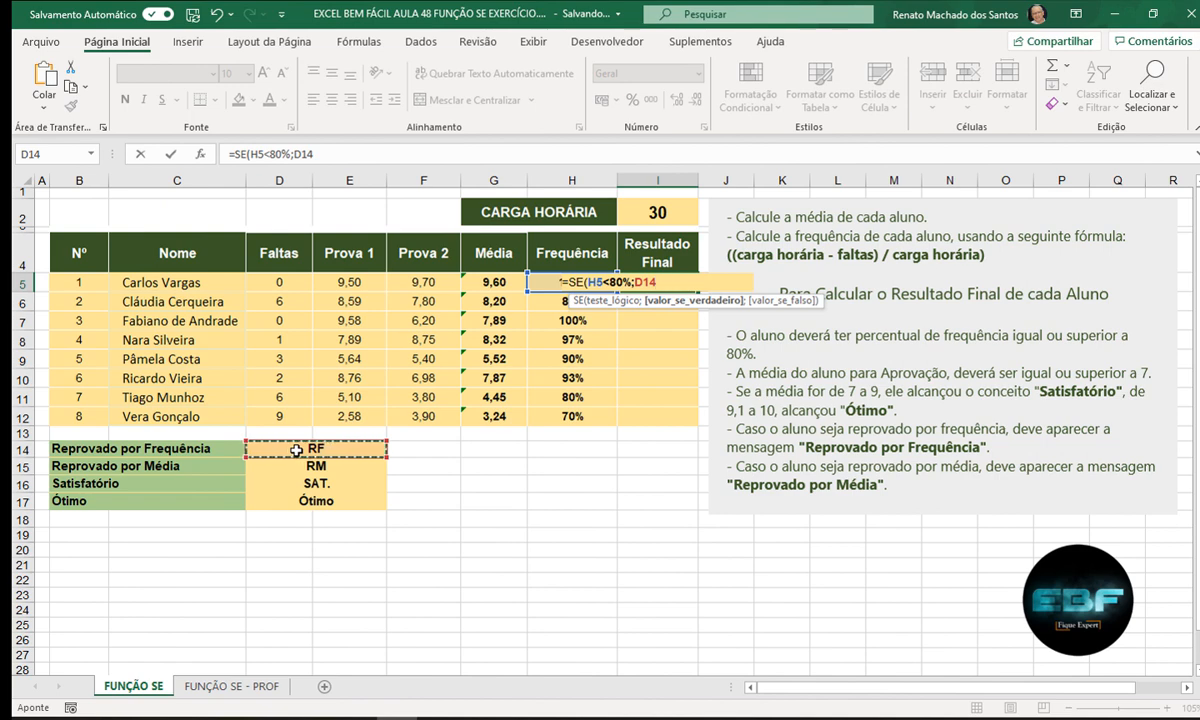
pyautogui.press('F4')
pyautogui.write(';')
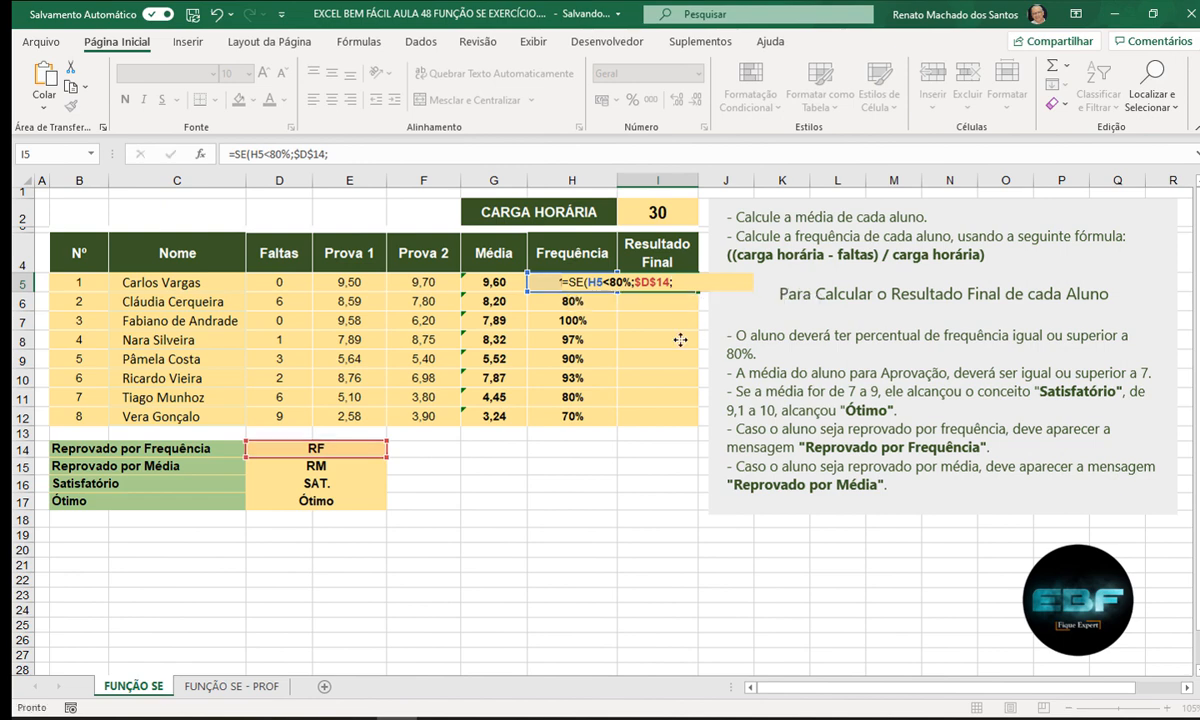
# - Undo the accidental move of the instructions box and reopen I5 for editing
pyautogui.moveTo(703, 313); pyautogui.dragTo(638, 343)
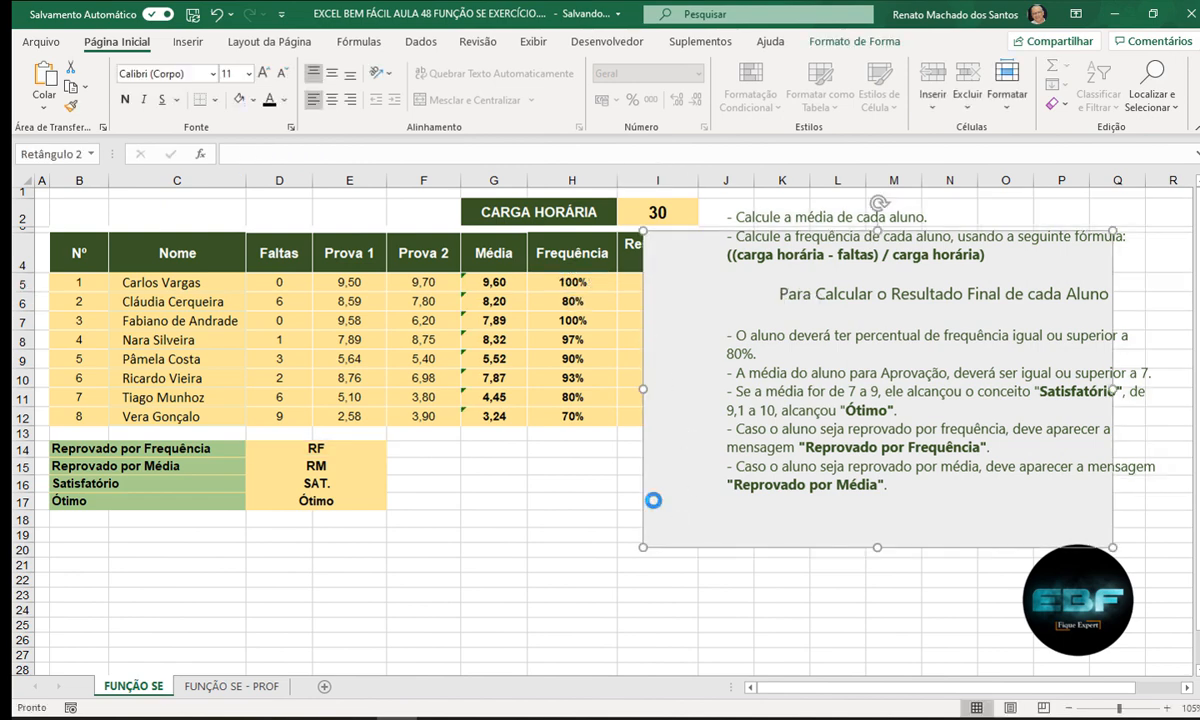
pyautogui.hotkey('ctrl', 'z')
pyautogui.click(656, 280)
pyautogui.doubleClick(656, 280)
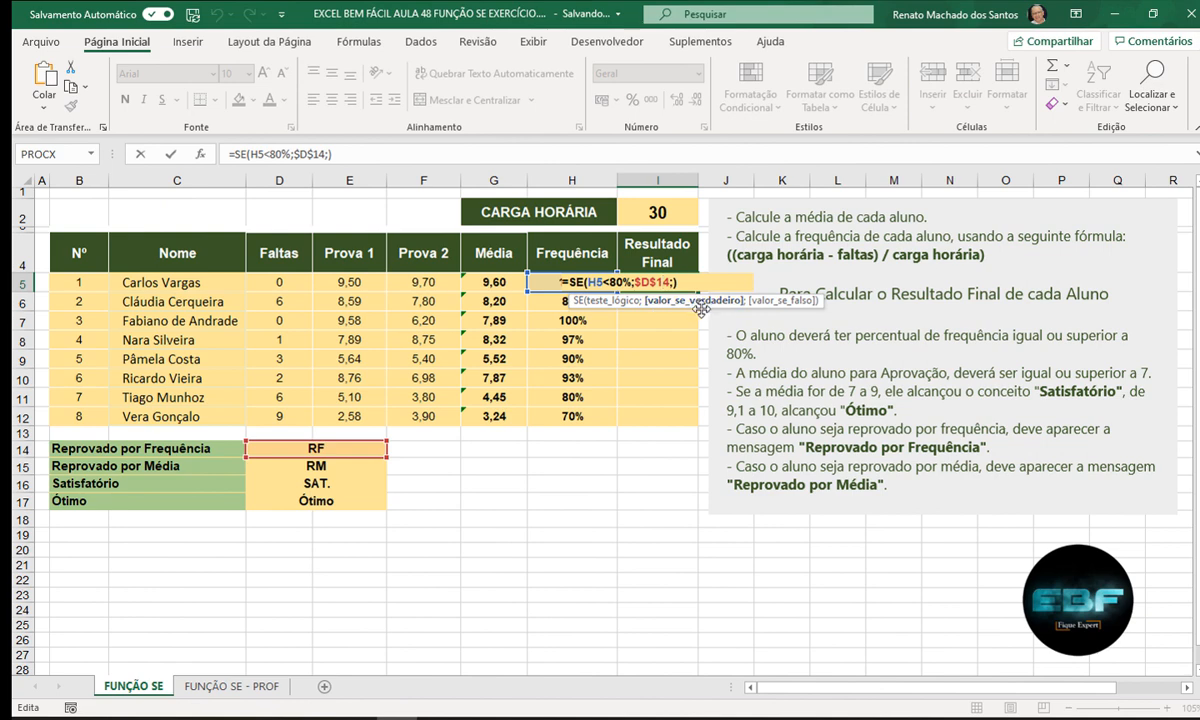
# - Insert a nested SE( after the RF branch in I5, removing the extra closing parenthesis
pyautogui.moveTo(697, 306); pyautogui.dragTo(589, 319)
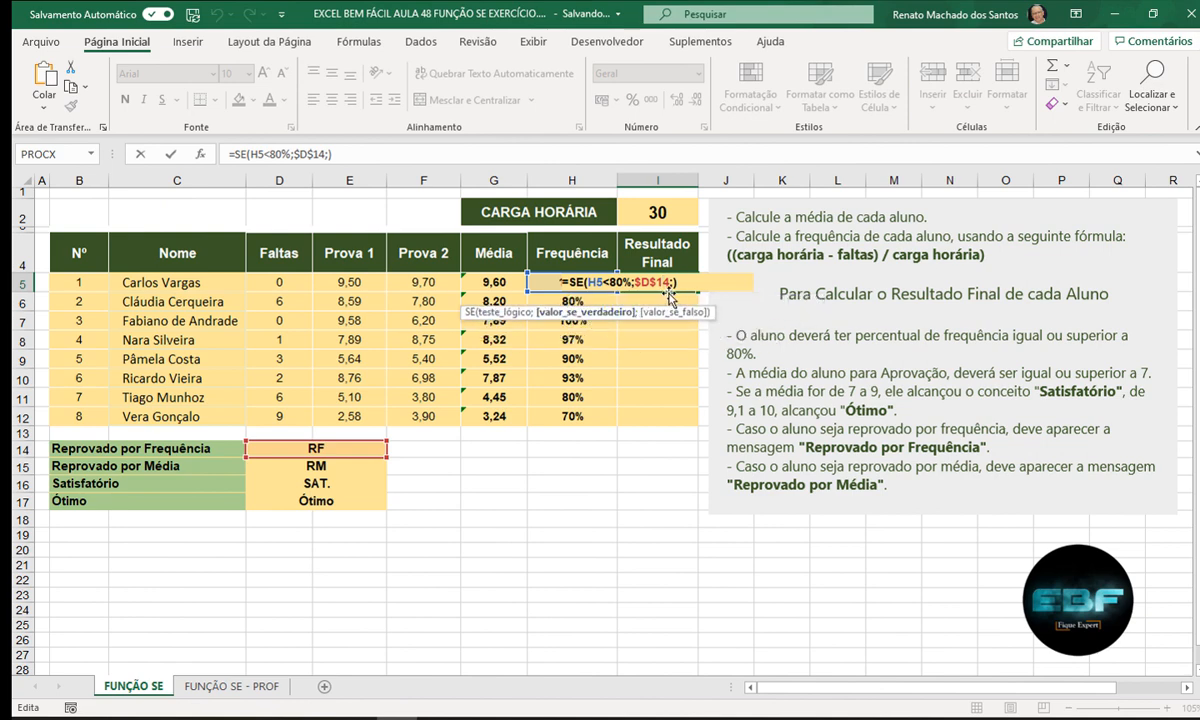
pyautogui.click(675, 282)
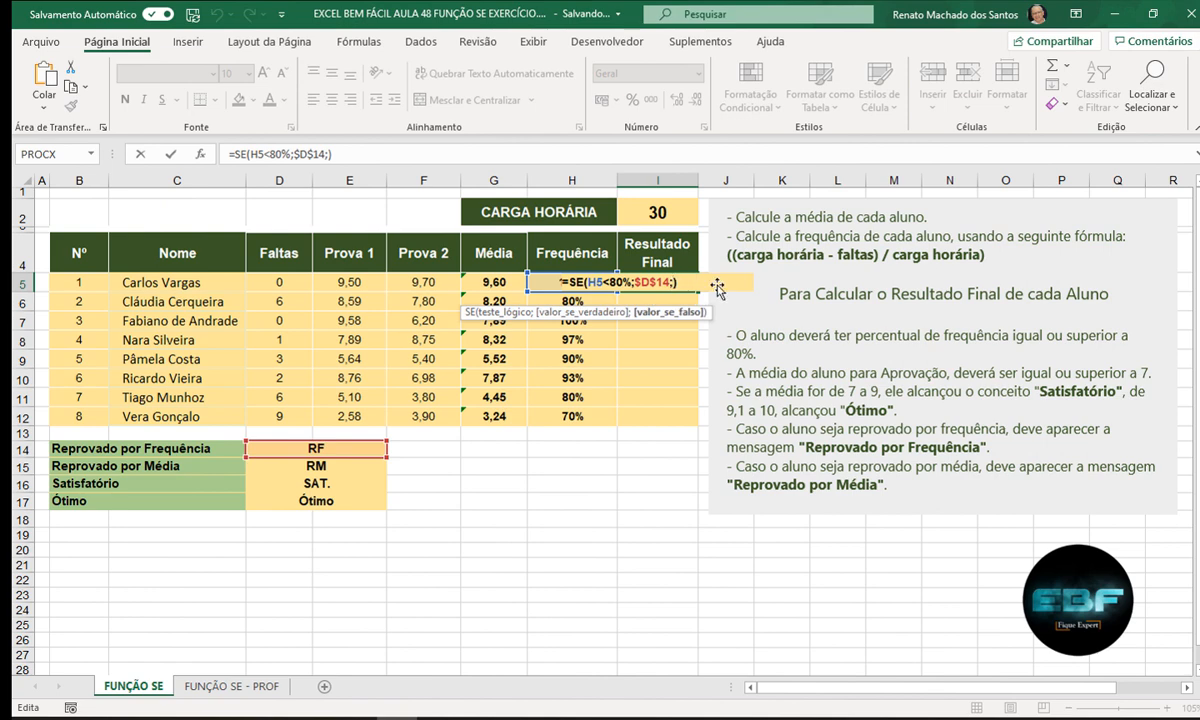
pyautogui.write('SE(')
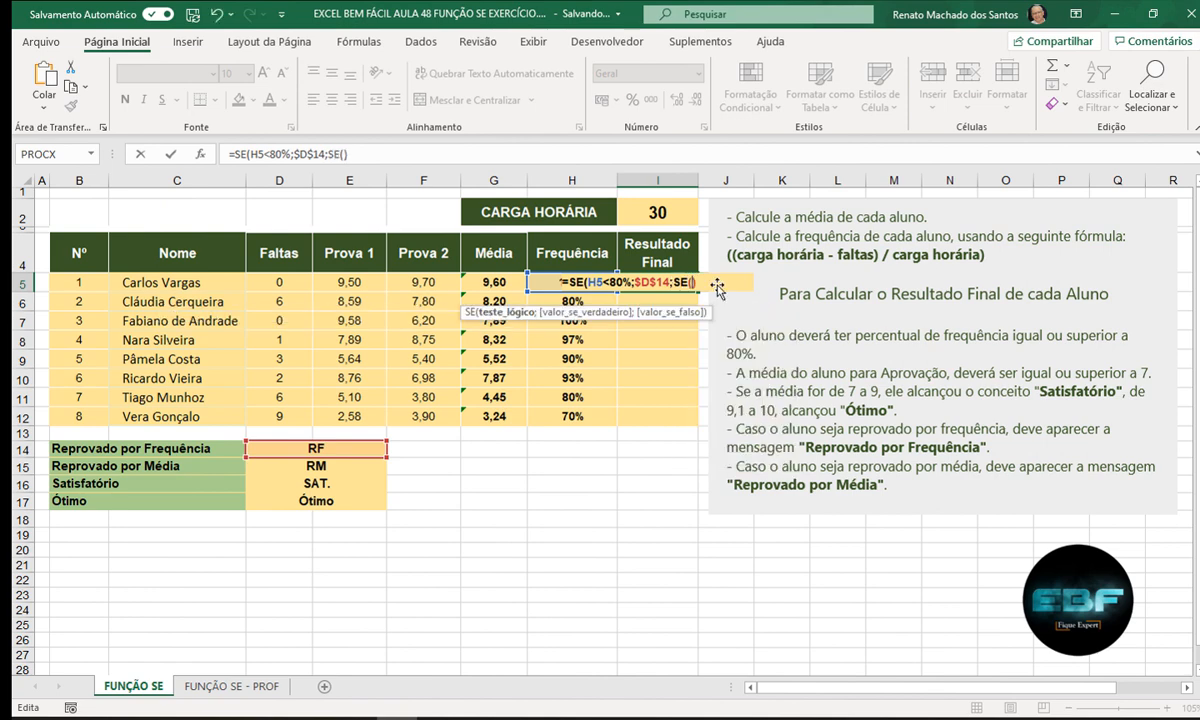
pyautogui.press('BackSpace')
# - Add the condition G5<7;$D$15; so averages below 7 return the RM label
pyautogui.click(500, 283)
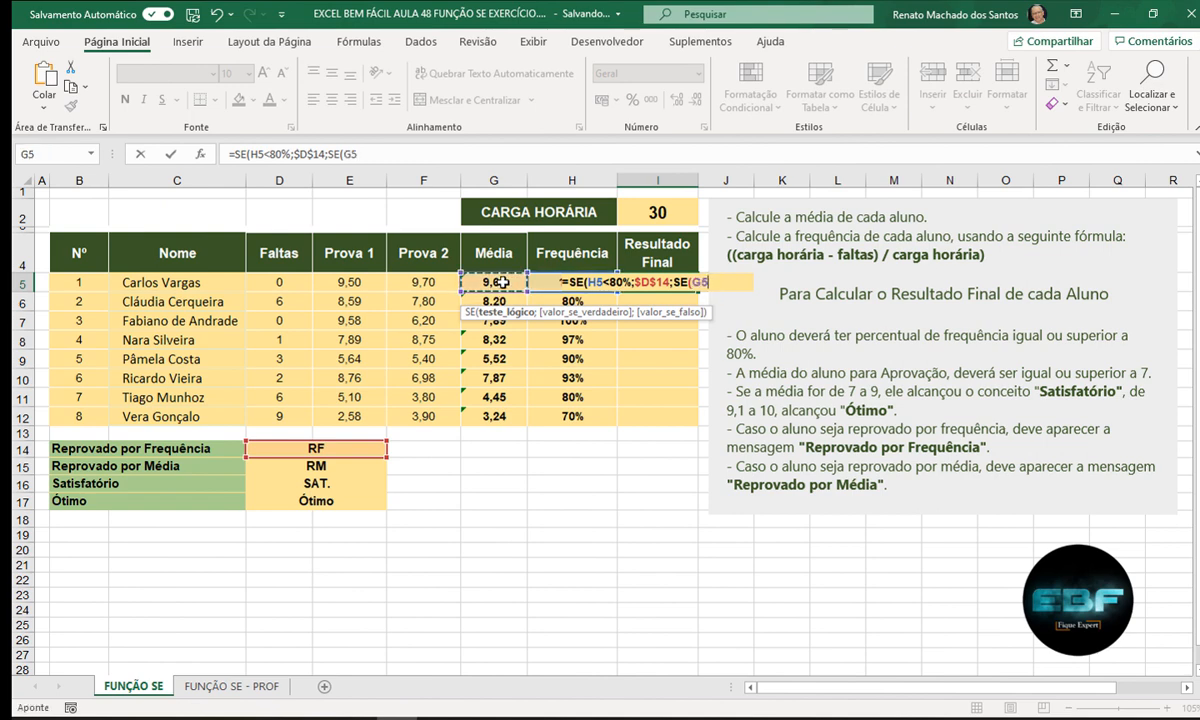
pyautogui.write('<7;')
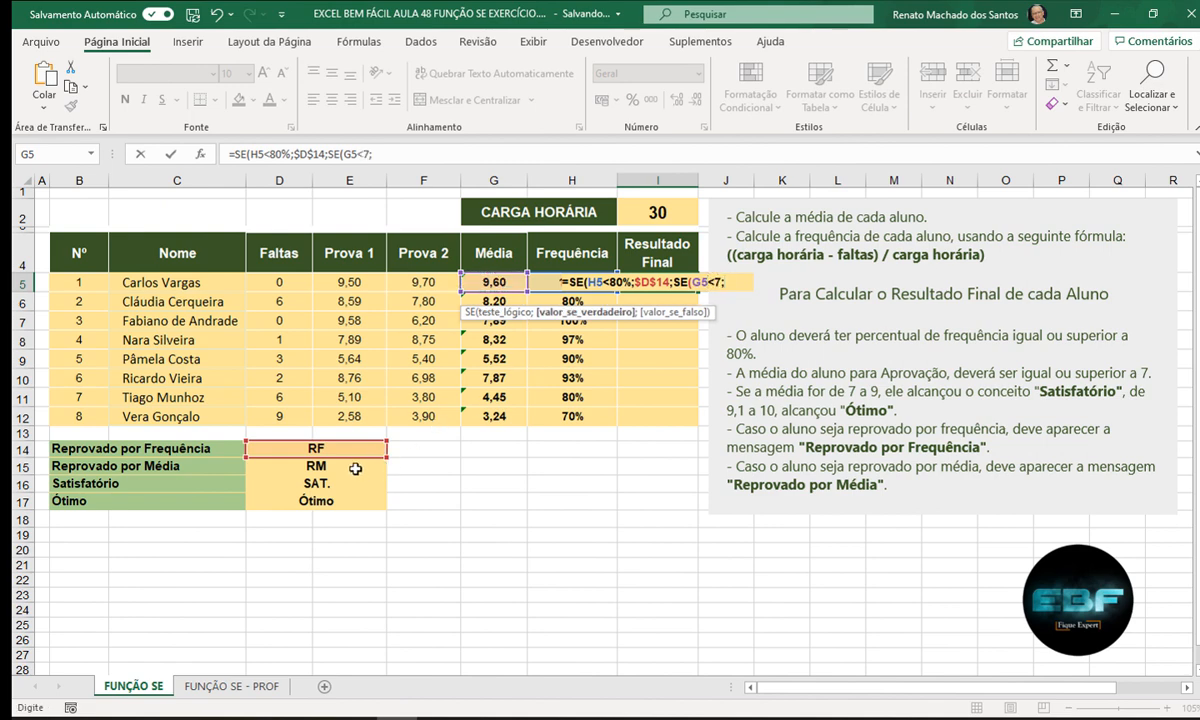
pyautogui.click(355, 468)
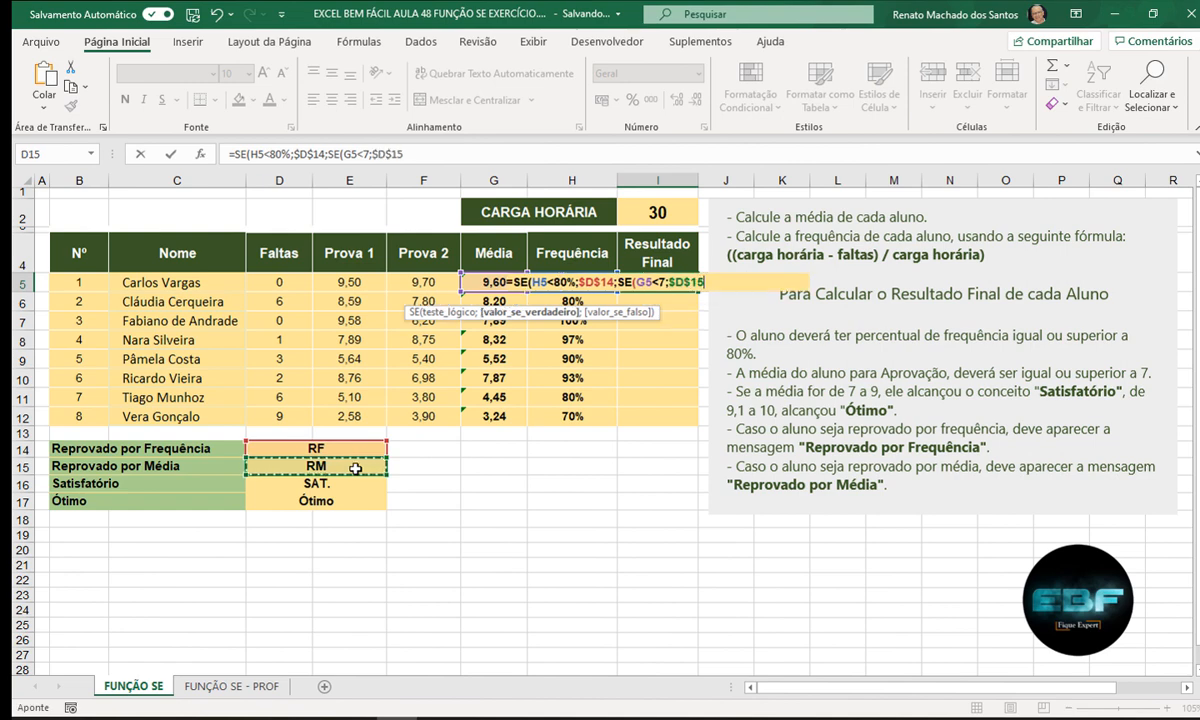
pyautogui.write(';')
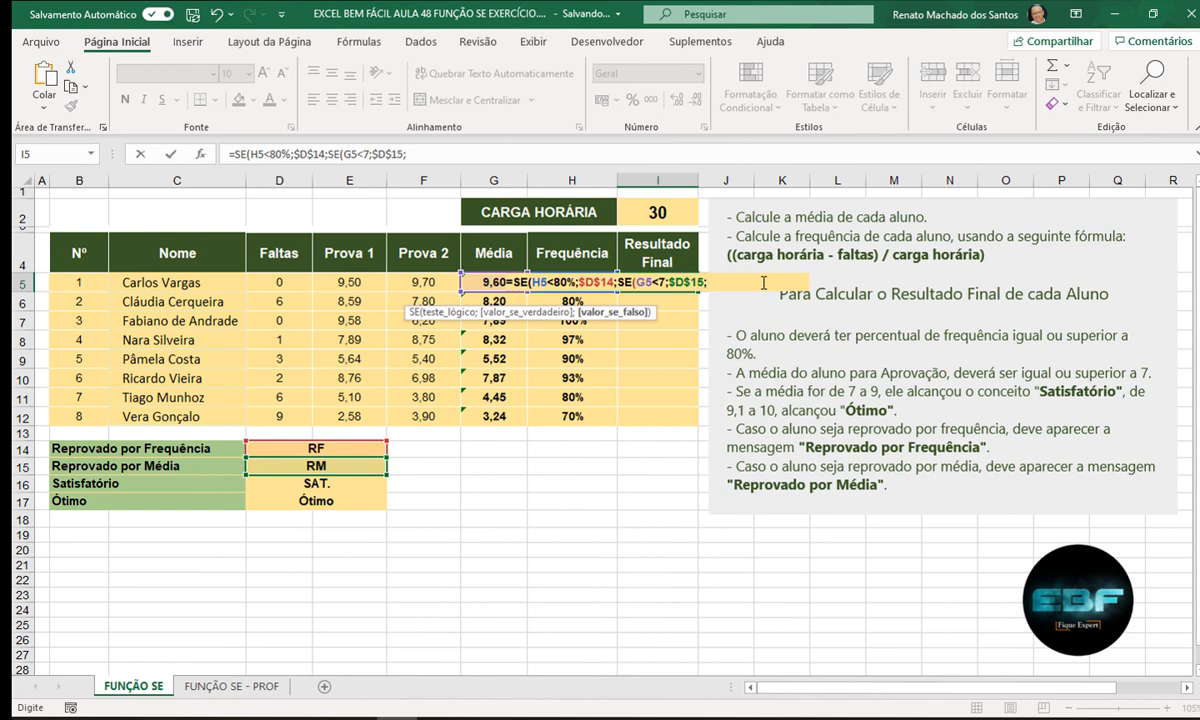
# - Add a third nested SE(G5<=9;$D$16; returning SAT. for averages up to 9
pyautogui.write('SE(')
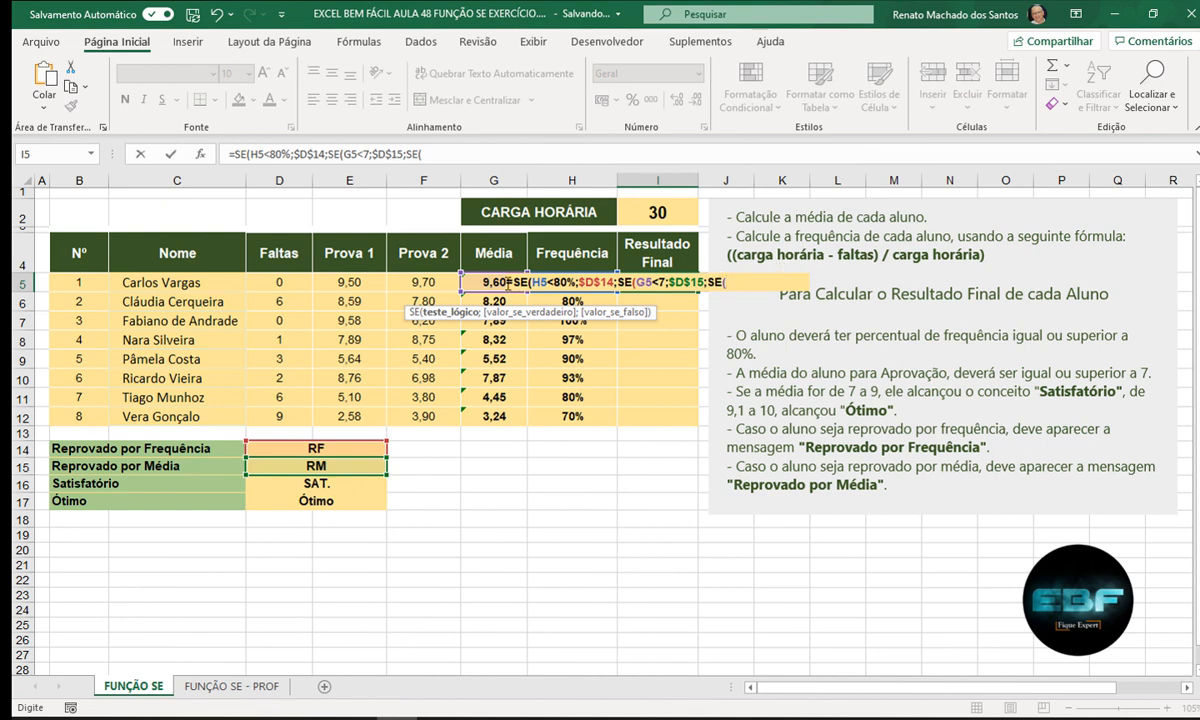
pyautogui.click(476, 283)
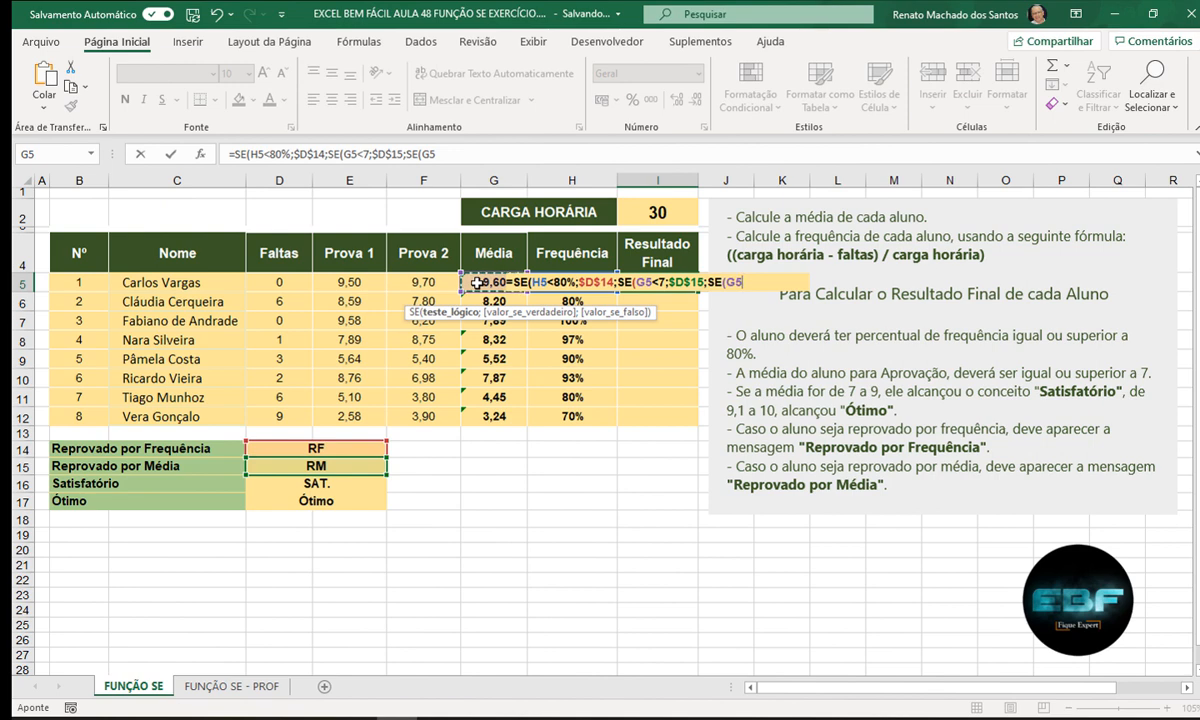
pyautogui.write('<=9')
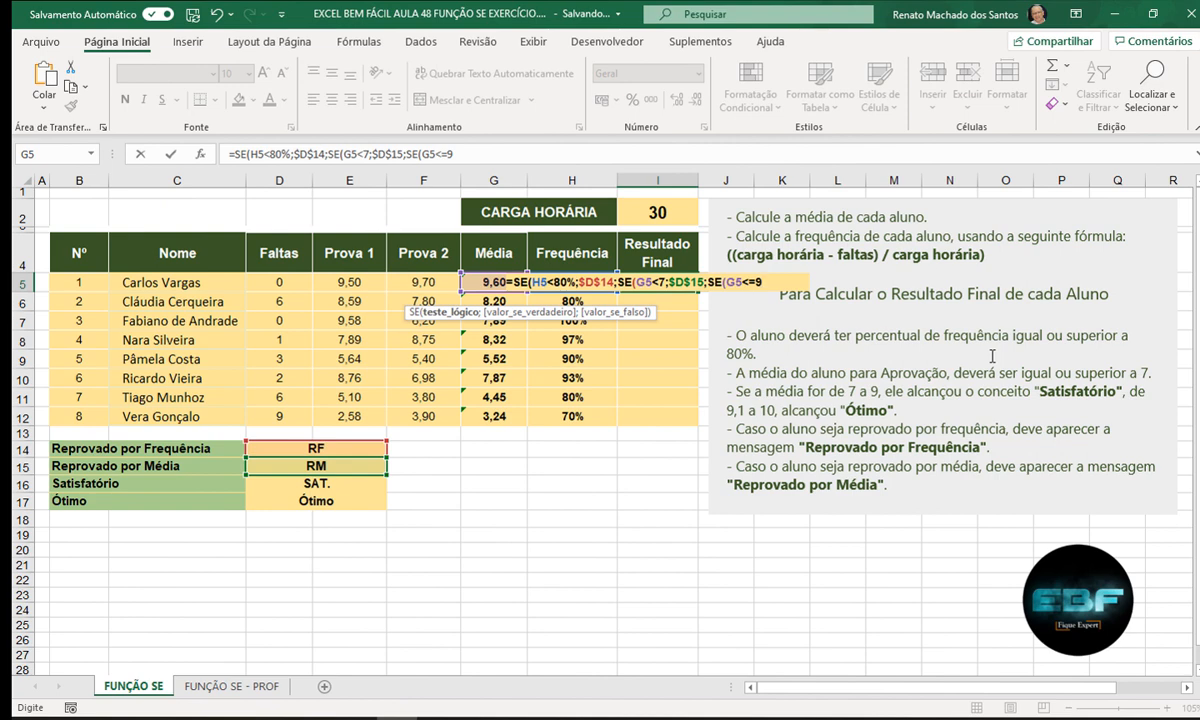
pyautogui.write(';')
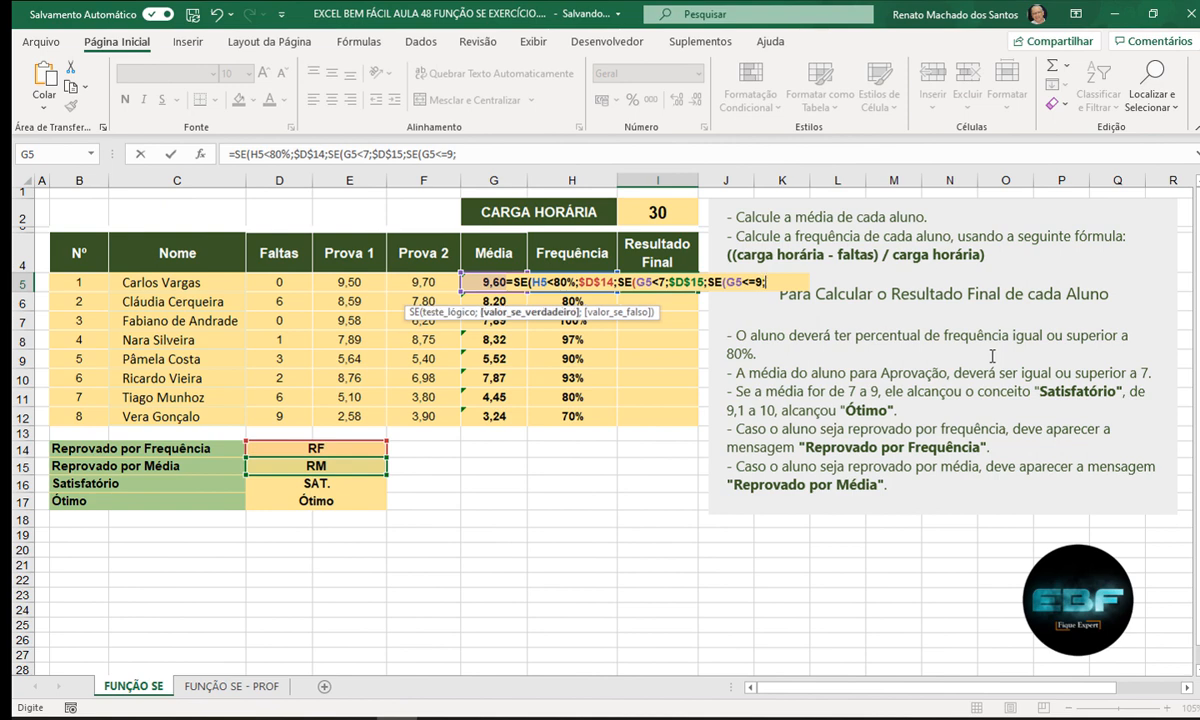
pyautogui.click(377, 482)
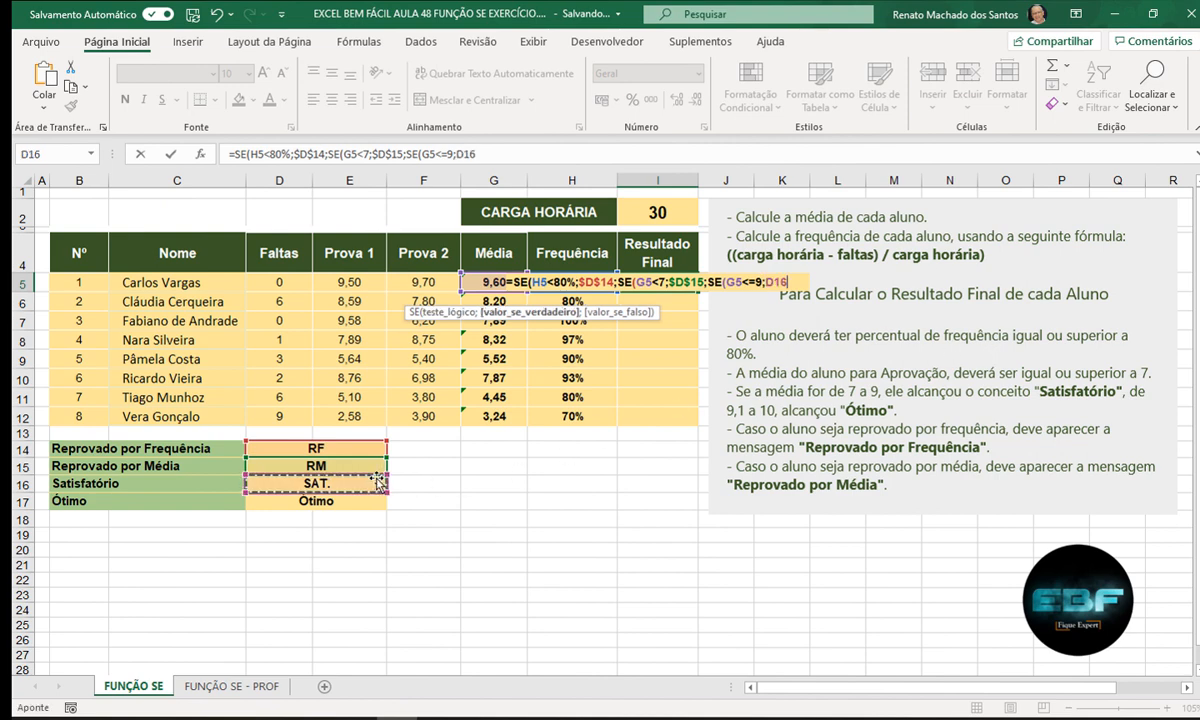
pyautogui.press('F4')
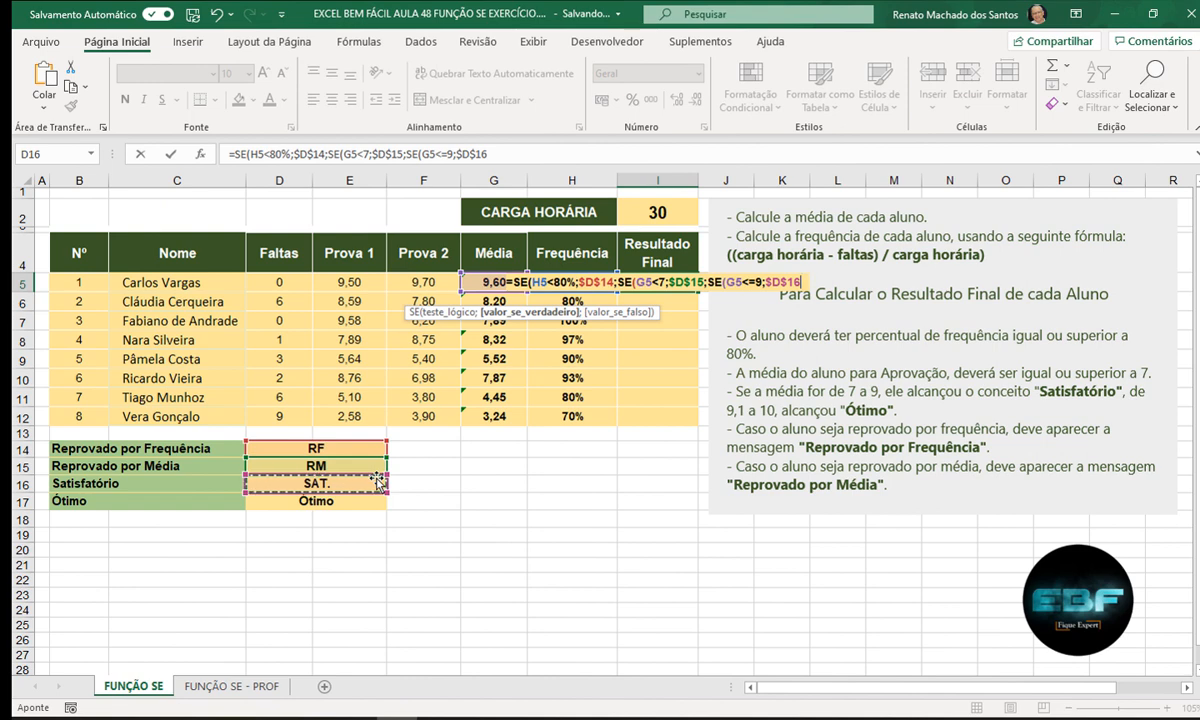
pyautogui.write(';')
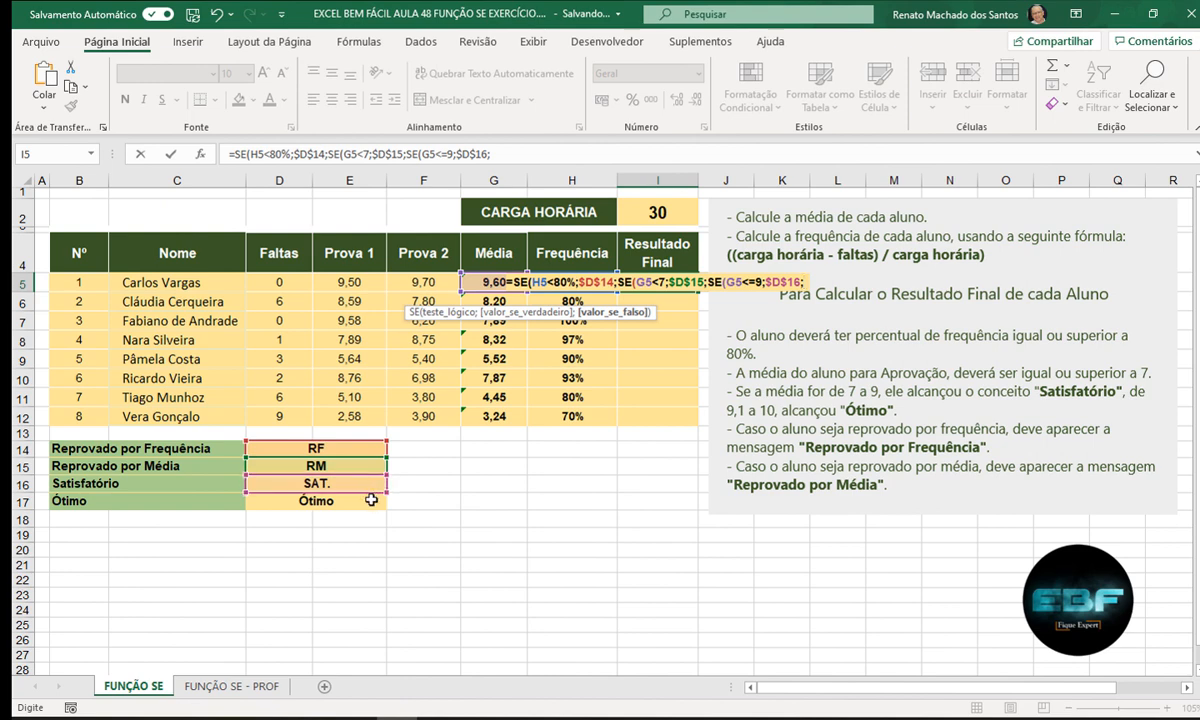
# - Finish the formula with D17 (Ótimo) and three closing parentheses, then commit it
pyautogui.click(384, 499)
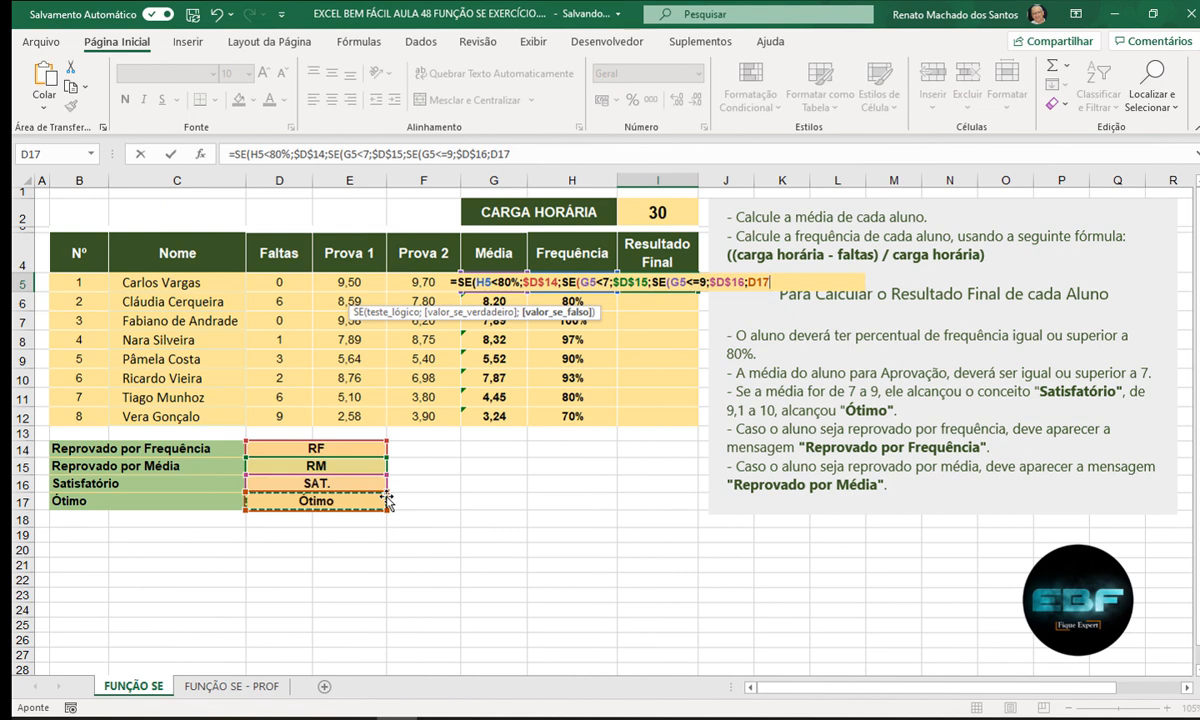
pyautogui.write(')')
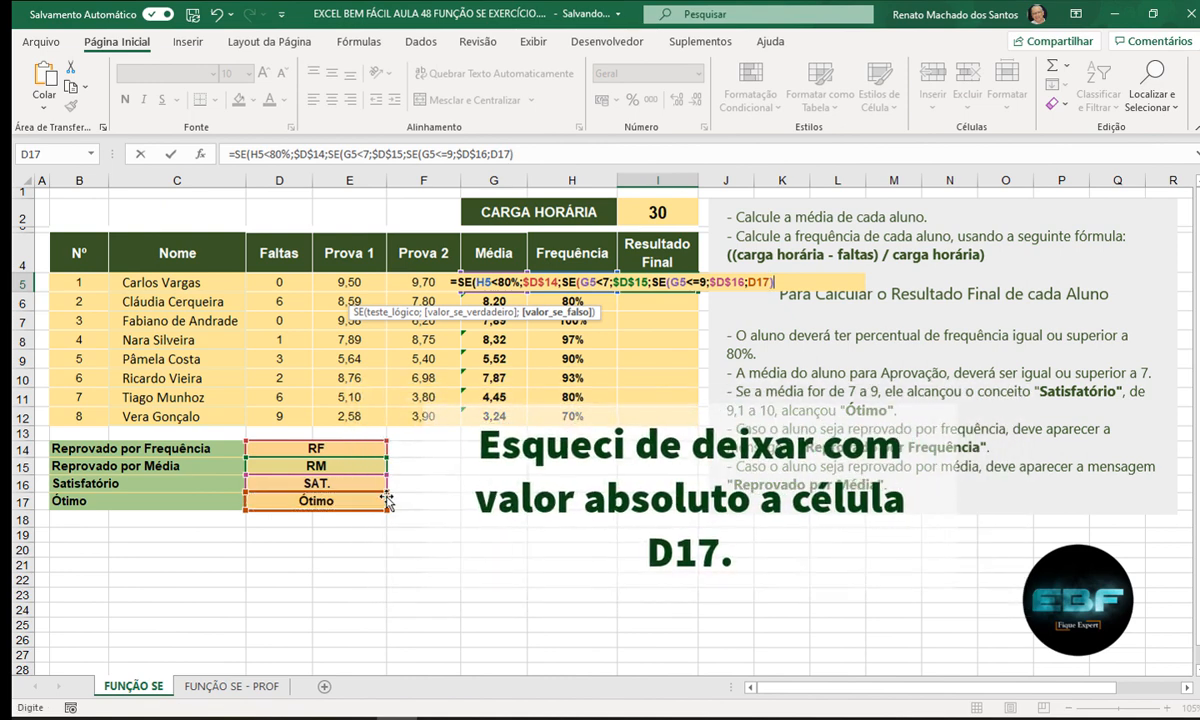
pyautogui.write('))')
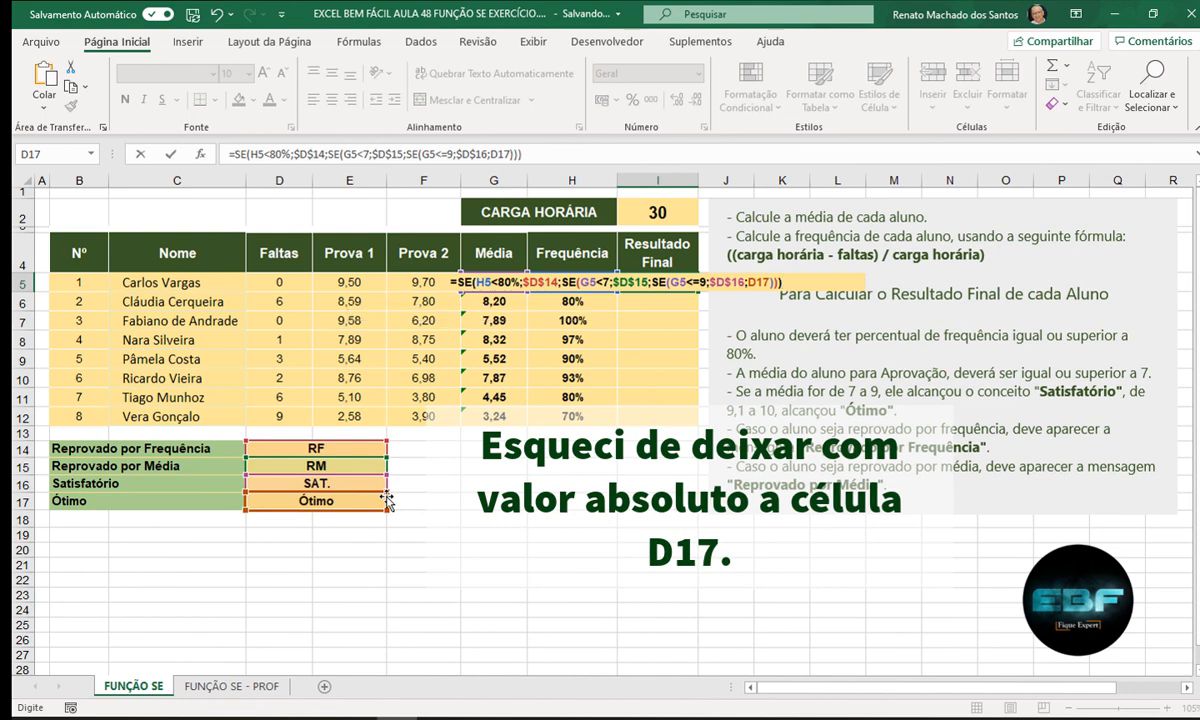
pyautogui.press('Return')
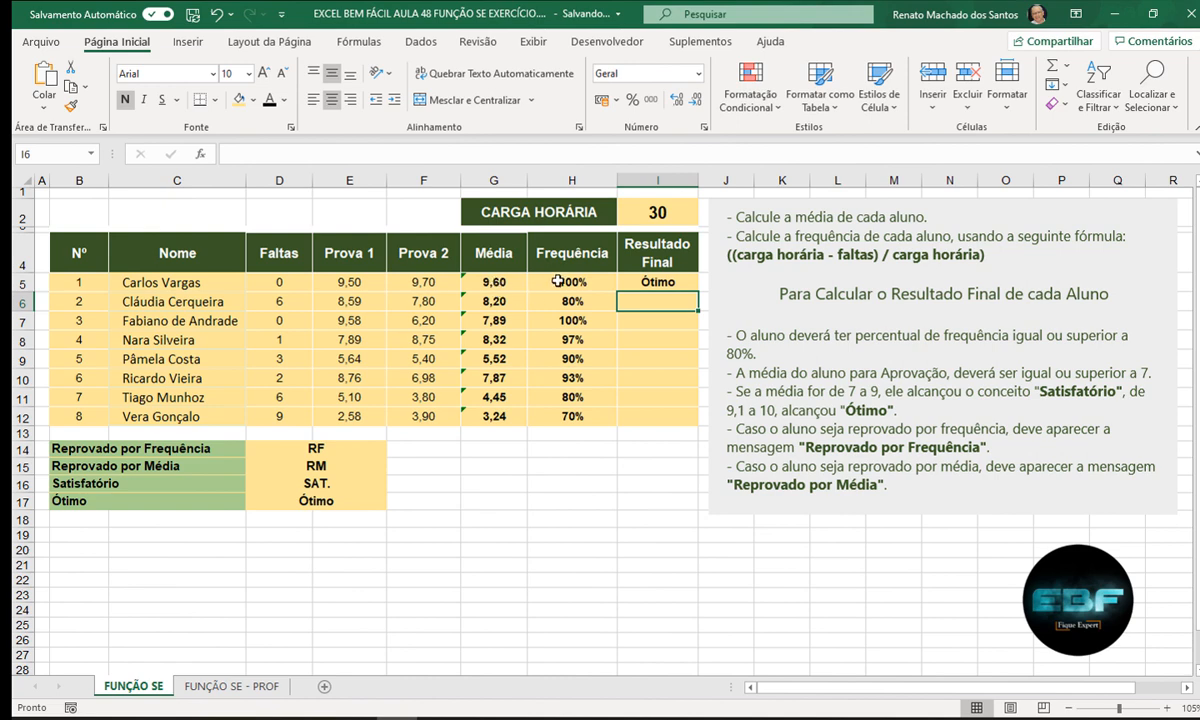
# - Copy I5's nested formula down to I12 so all eight students get a result
pyautogui.click(643, 283)
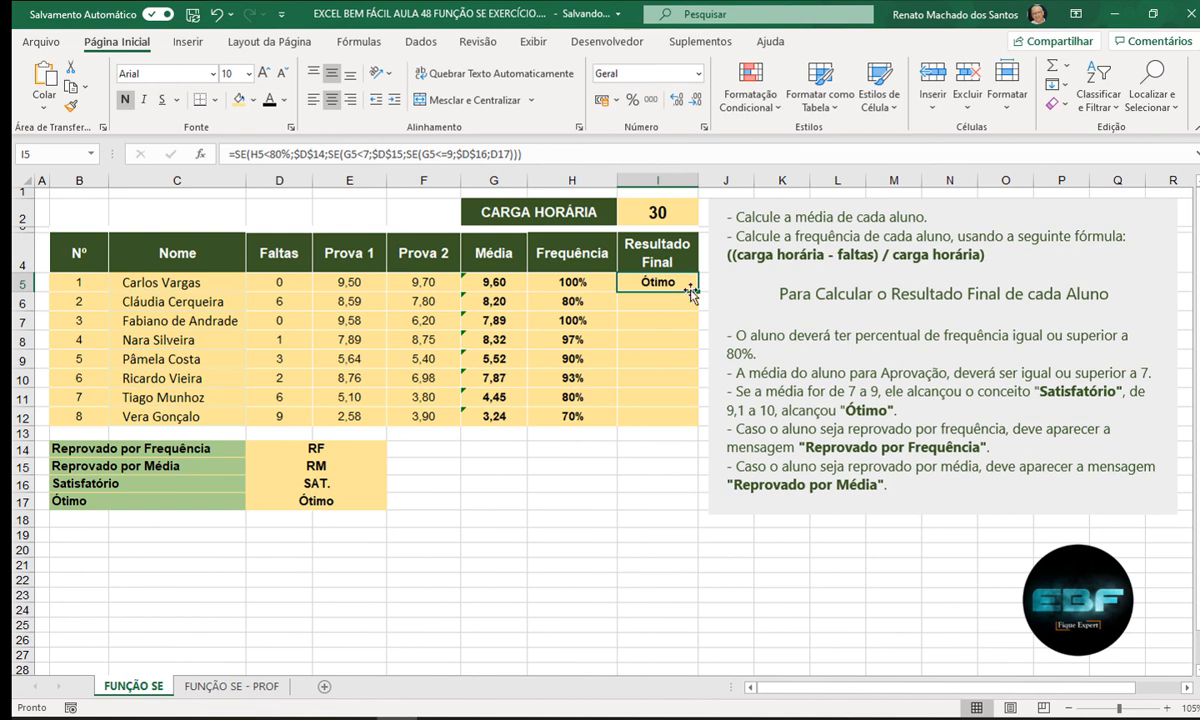
pyautogui.moveTo(697, 291); pyautogui.dragTo(686, 426)
pyautogui.click(640, 500)
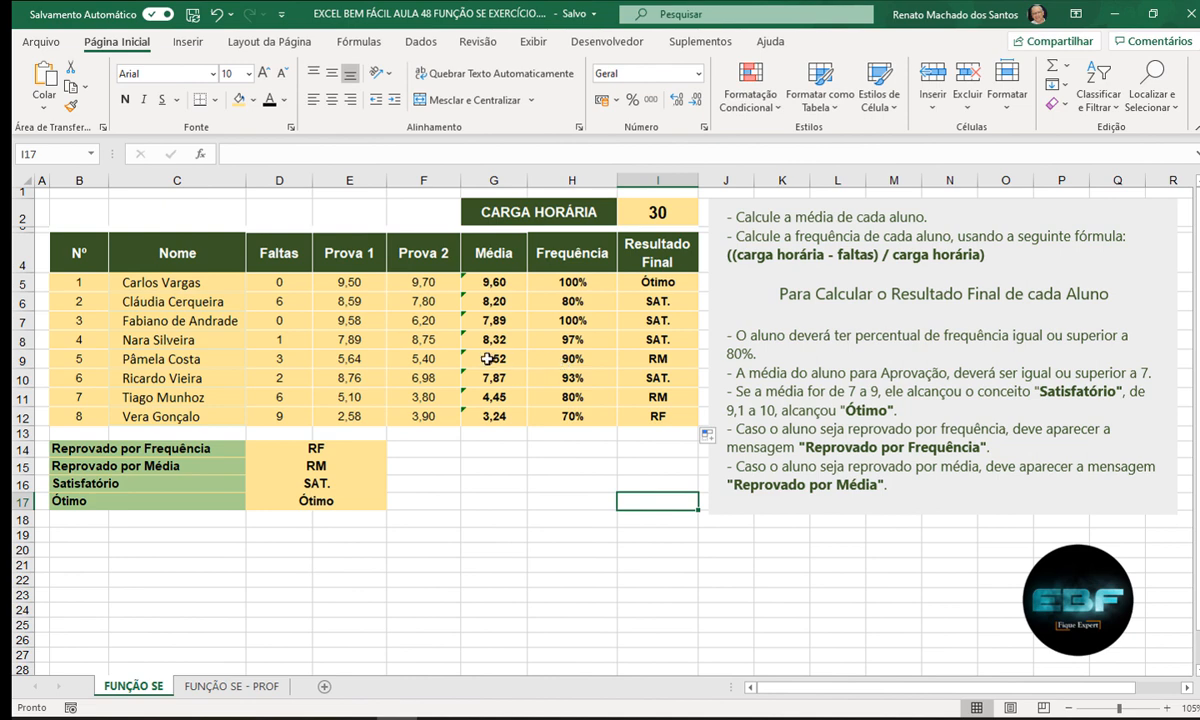
pyautogui.click(580, 418)
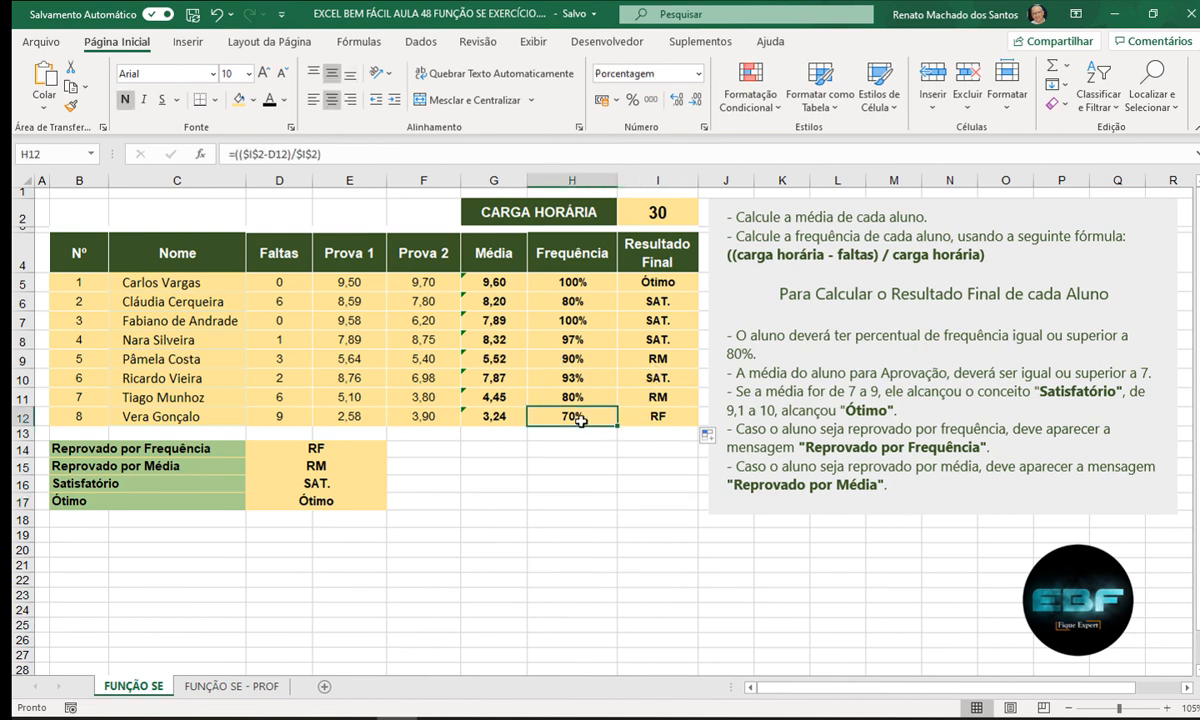
pyautogui.click(270, 416)
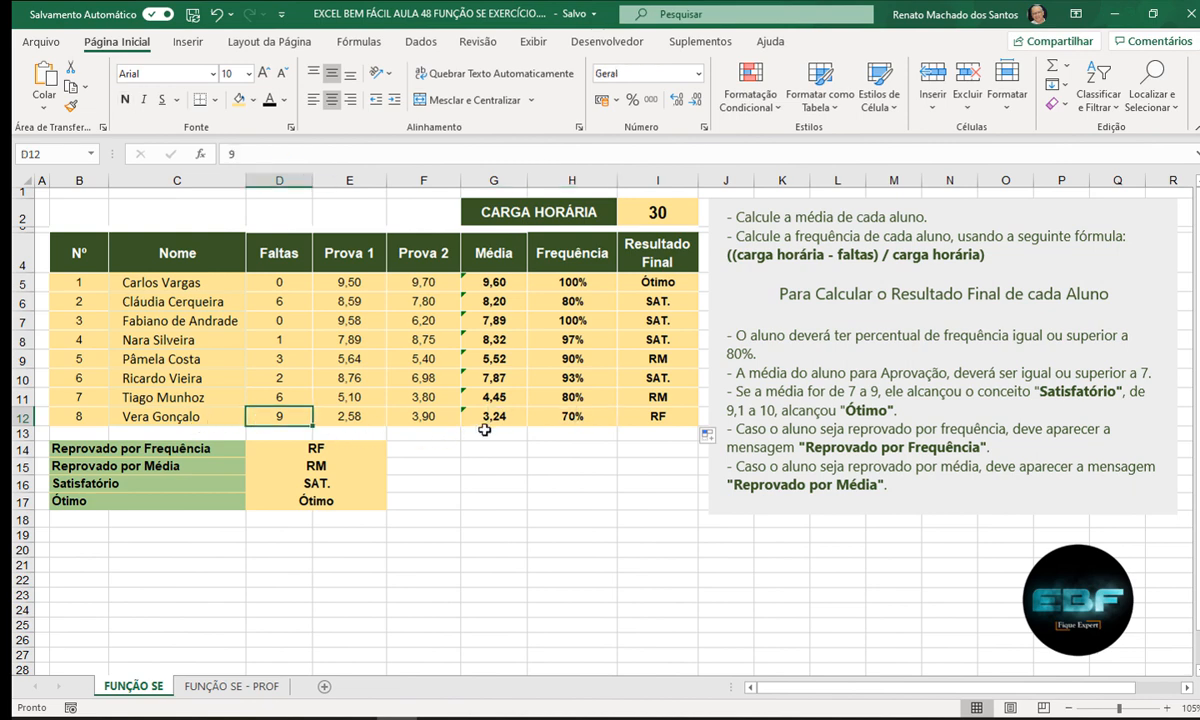
pyautogui.click(553, 418)
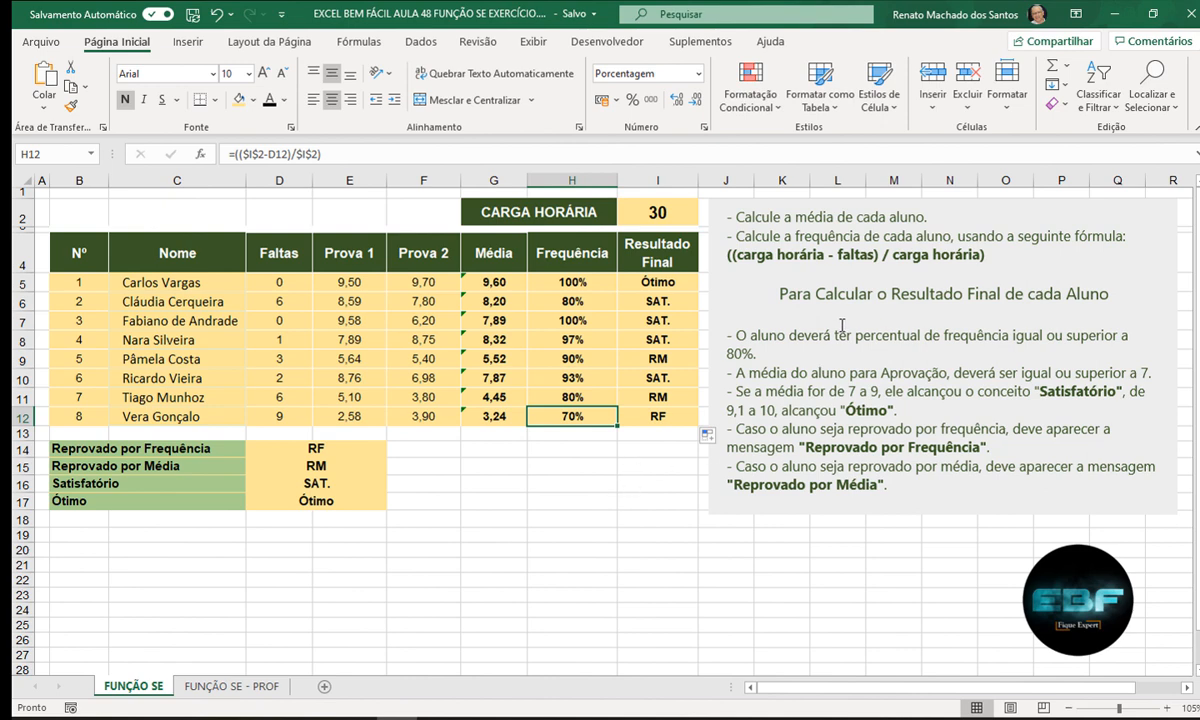
pyautogui.click(650, 410)
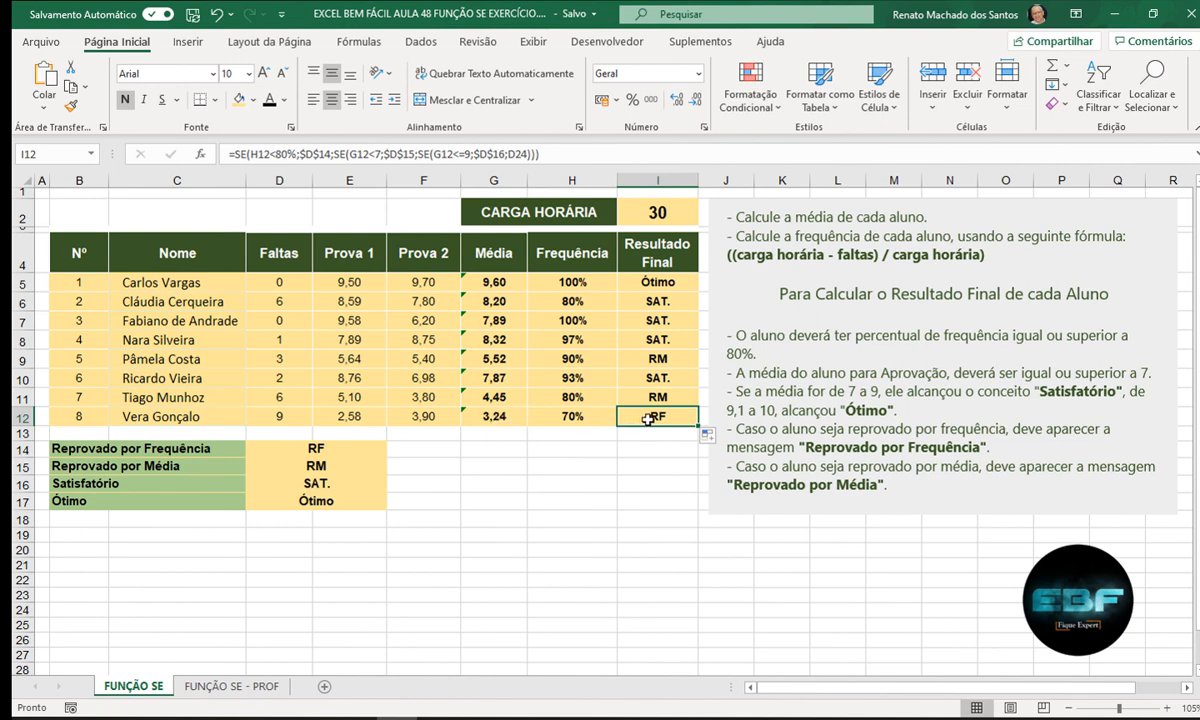
pyautogui.doubleClick(640, 416)
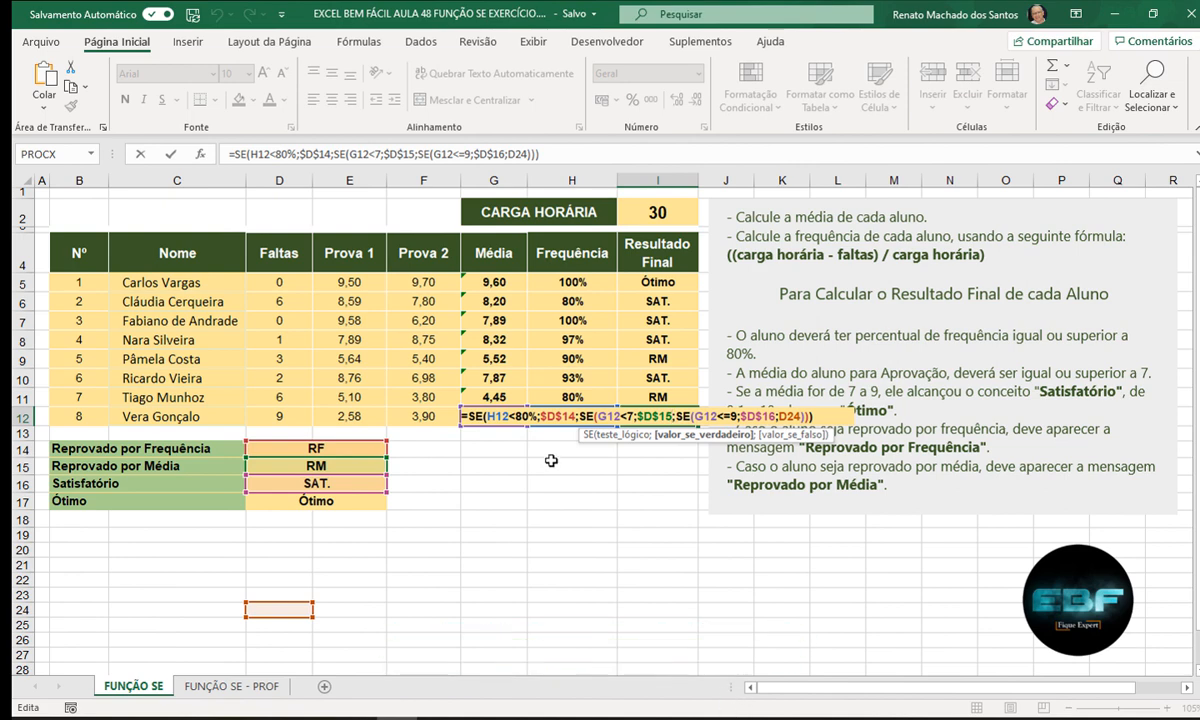
pyautogui.press('Return')
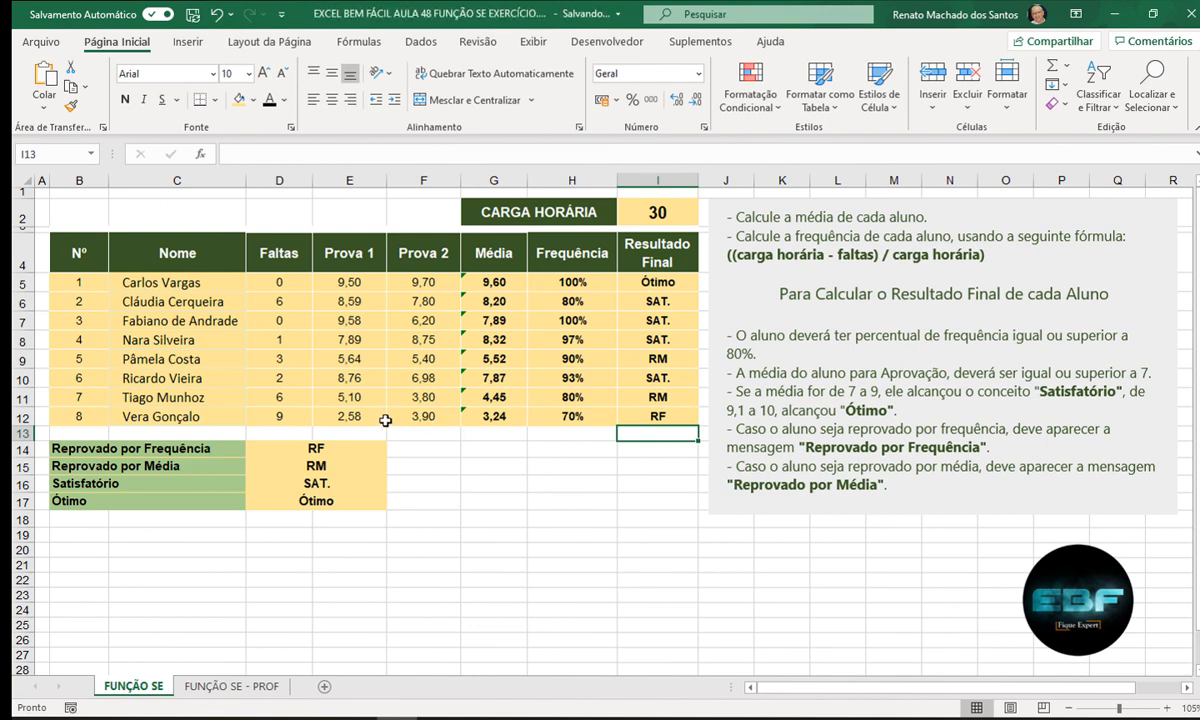
pyautogui.click(353, 417)
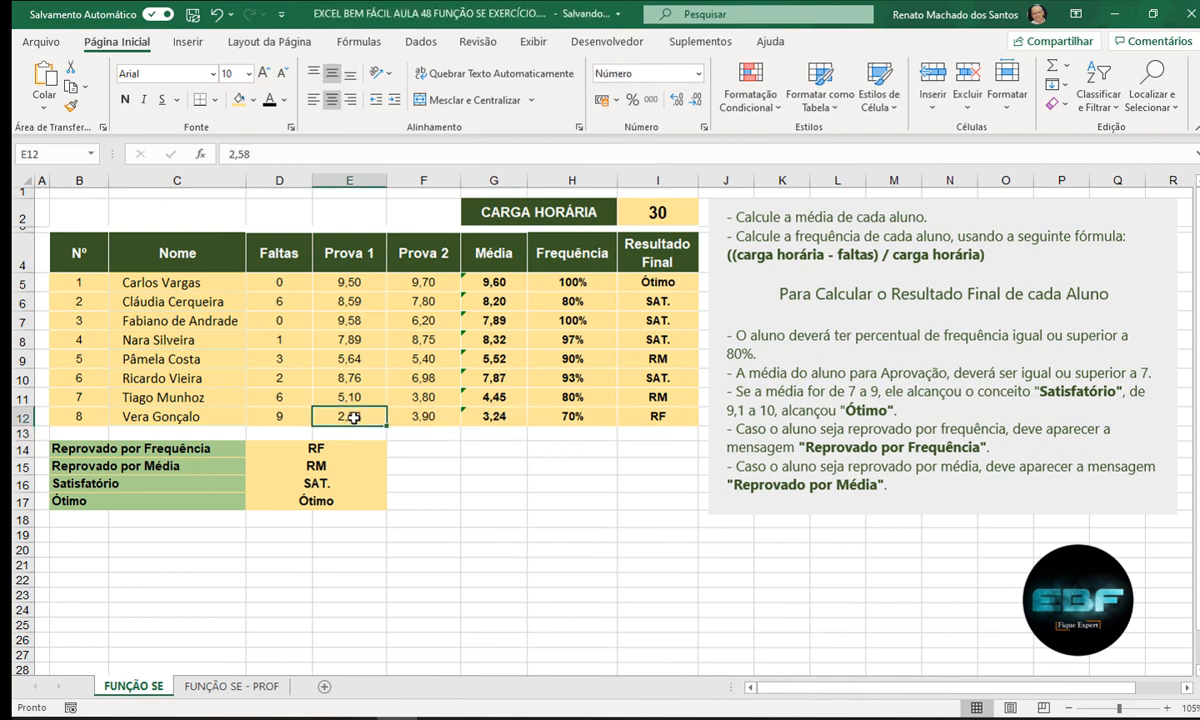
pyautogui.write('9')
pyautogui.press('Return')
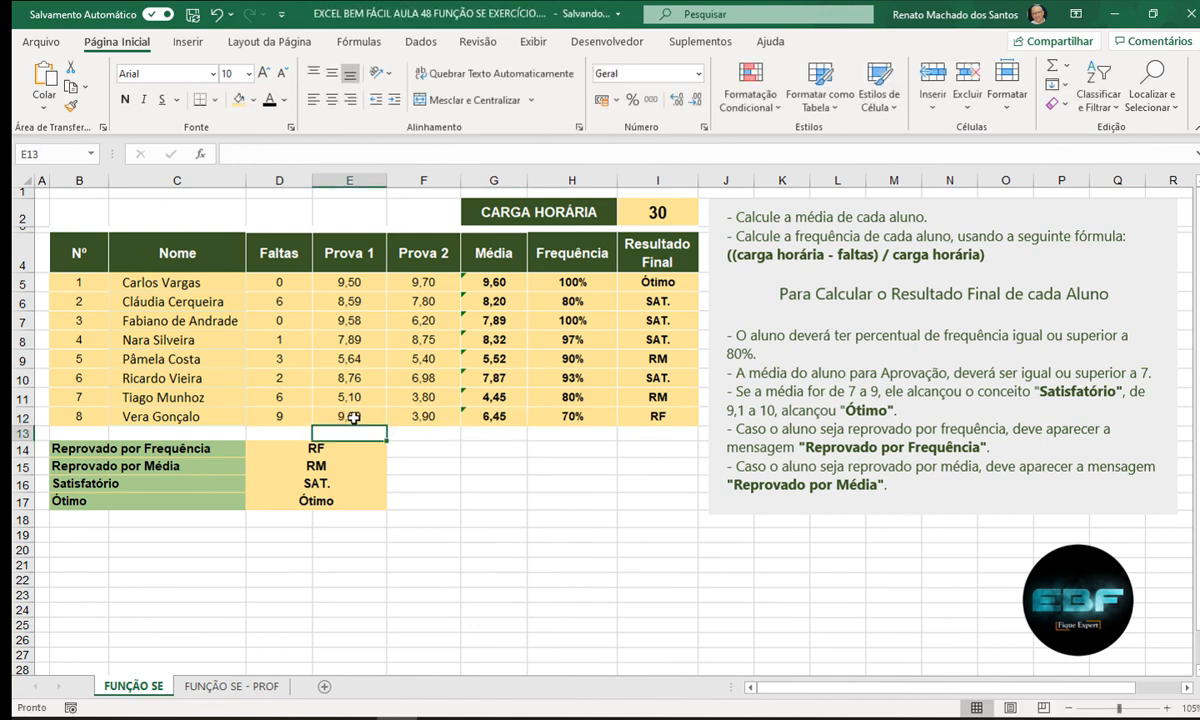
pyautogui.click(420, 416)
pyautogui.write('8')
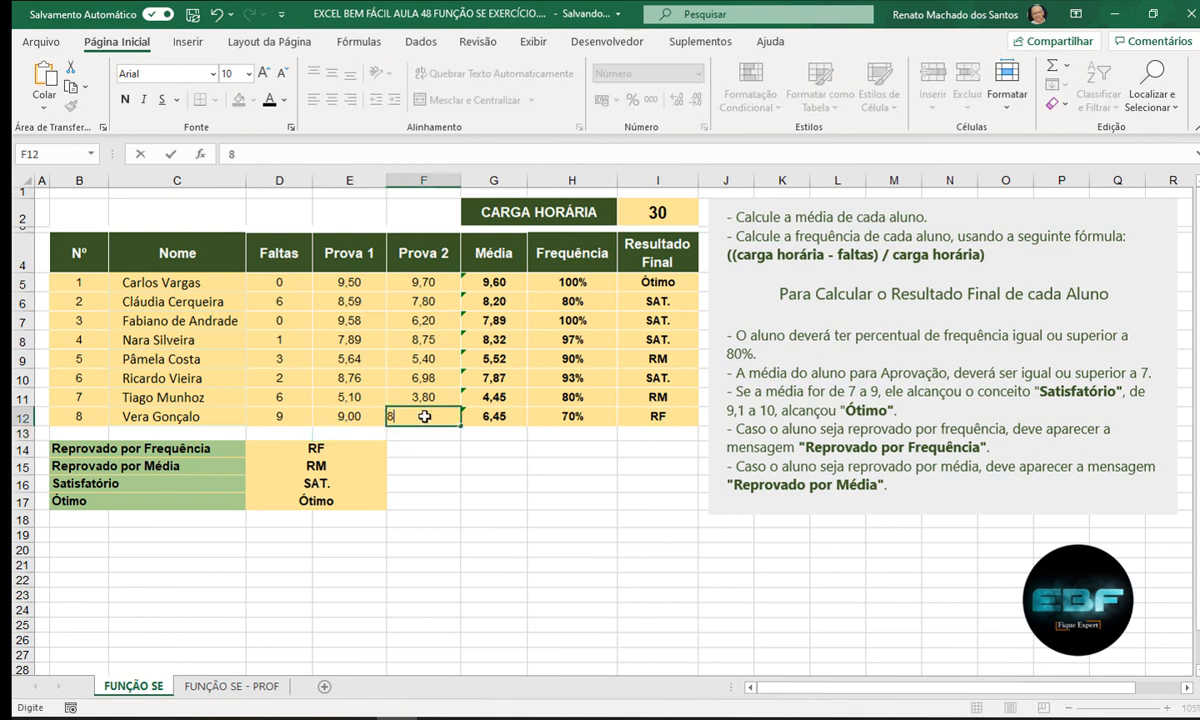
pyautogui.press('Return')
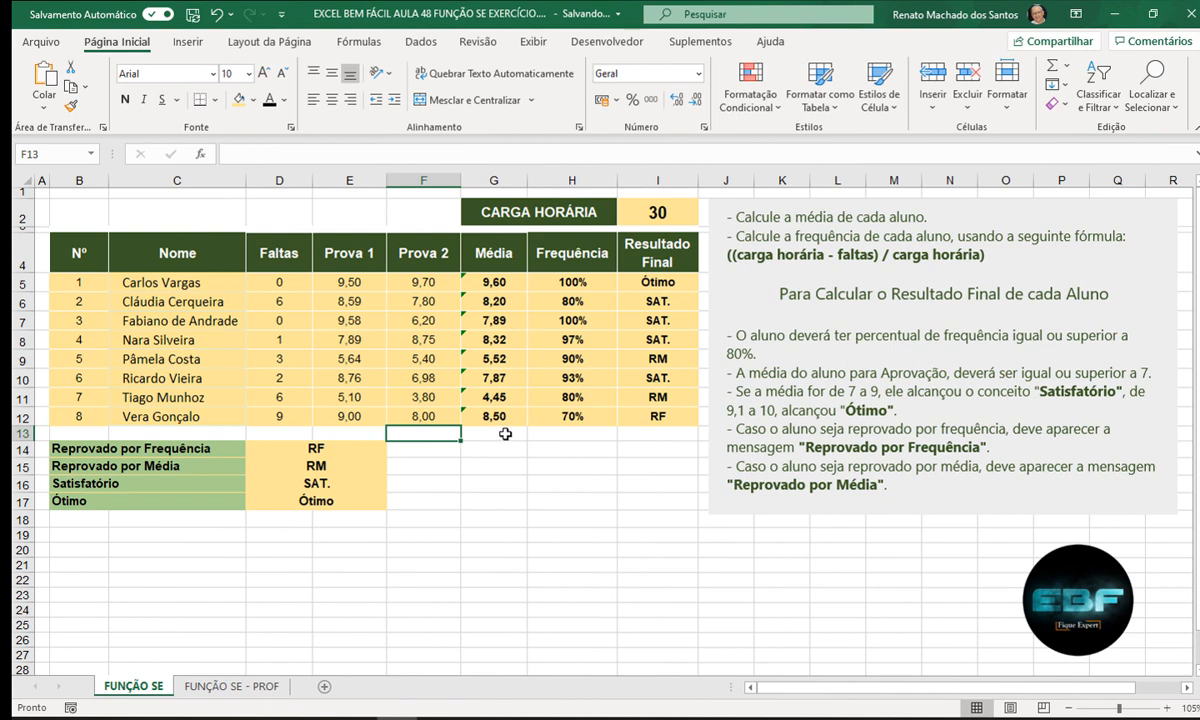
pyautogui.click(640, 414)
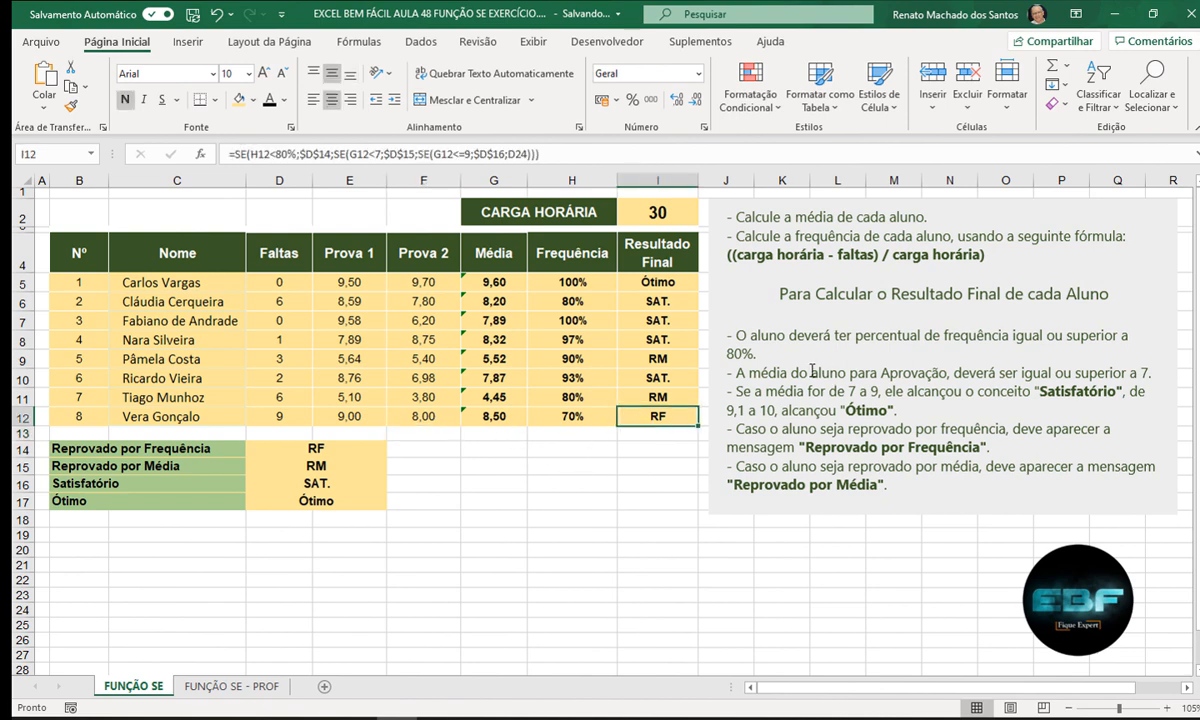
pyautogui.click(655, 488)
pyautogui.hotkey('ctrl', 'z')
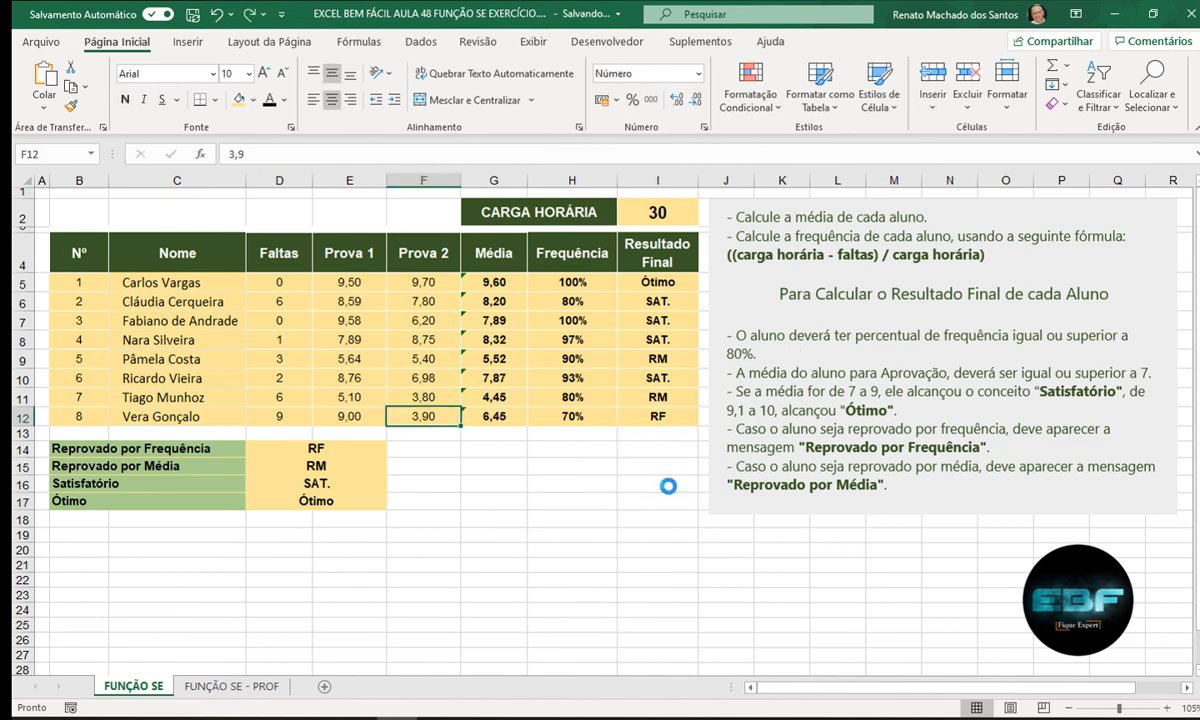
pyautogui.hotkey('ctrl', 'z')
pyautogui.click(655, 486)
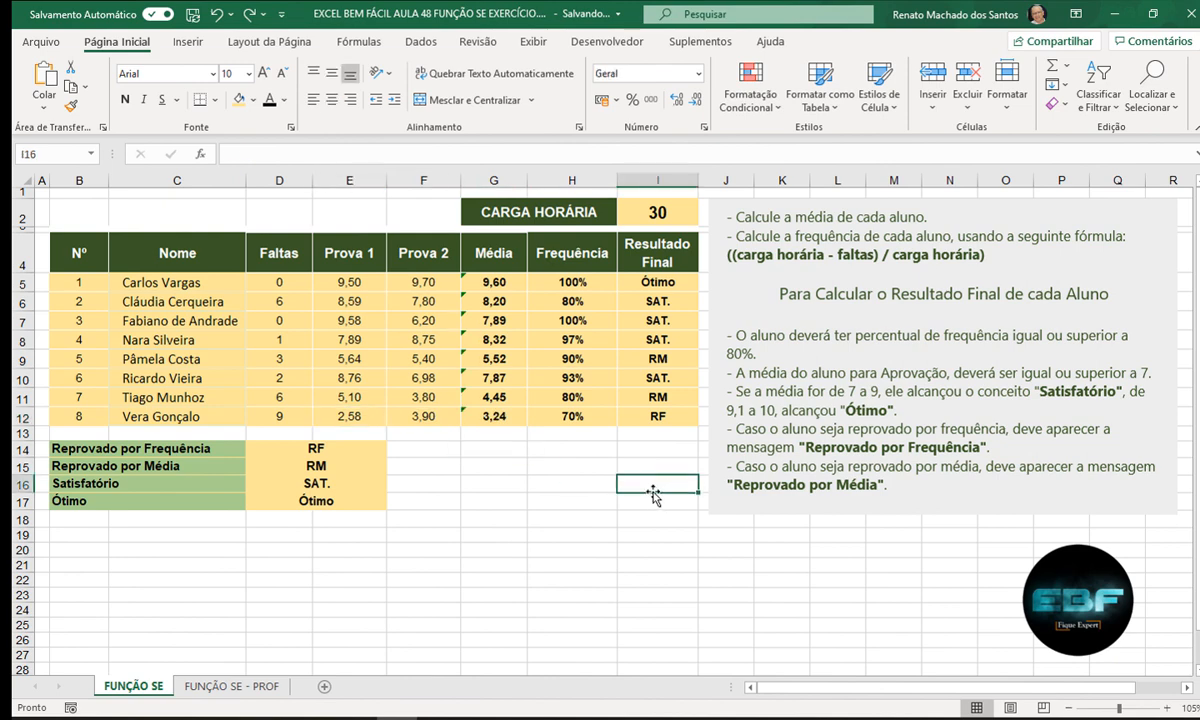